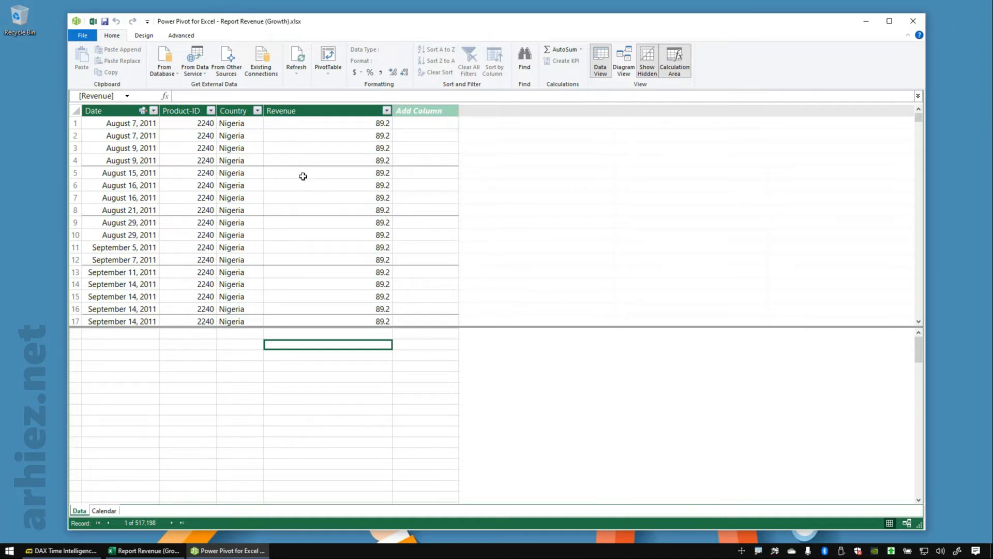
Create the measure GT Rev:=SUM ( Data[Revenue] ) in the calculation area under the Revenue column.
click(295, 355)
click(294, 346)
click(213, 98)
text(GT )
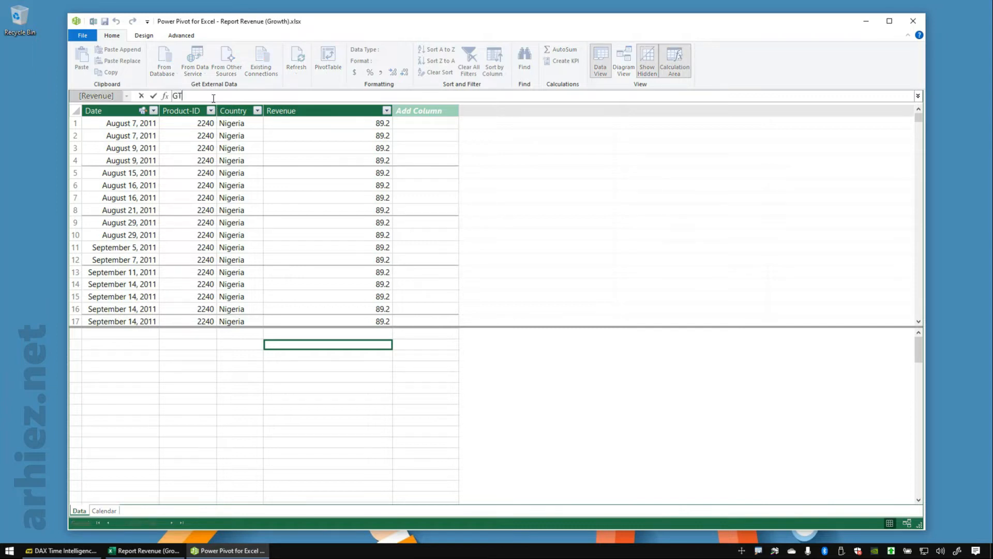
text(Rev:=S)
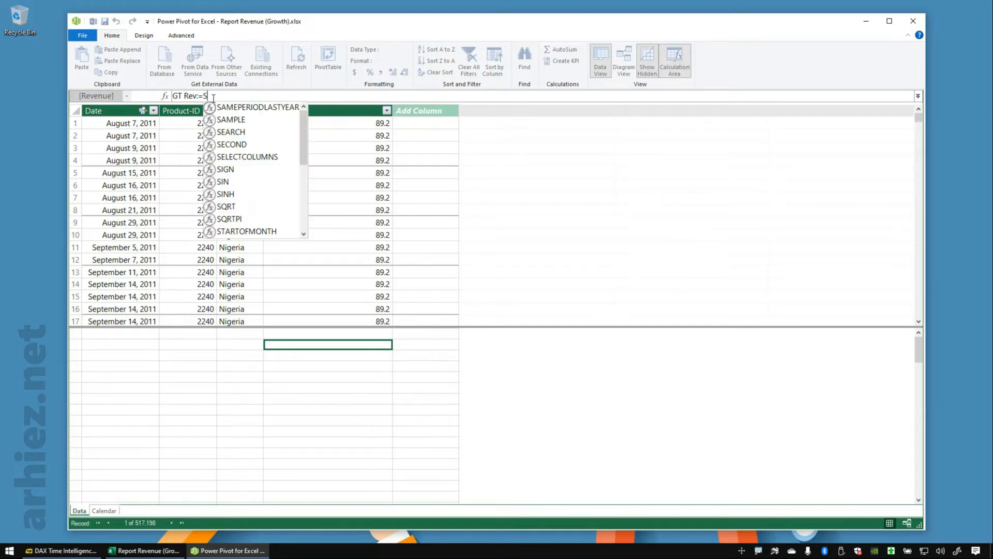
text(UM ()
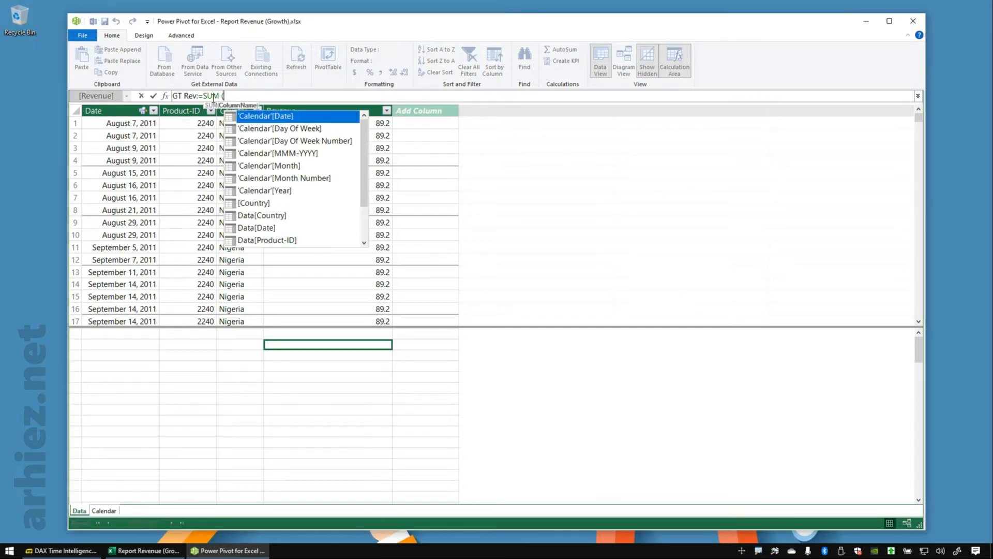
text( Data)
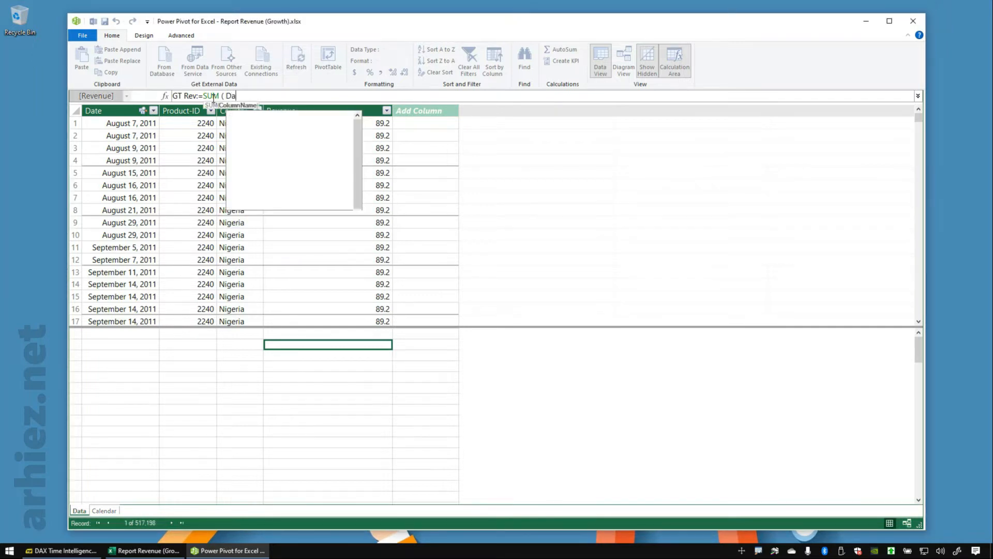
key(Down)
key(Down)
key(Down)
key(Tab)
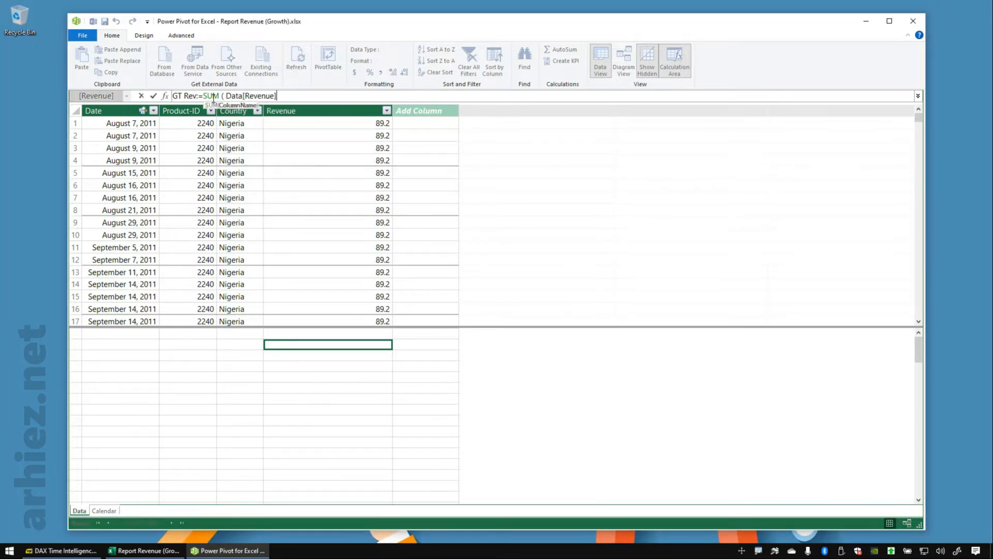
text())
key(Return)
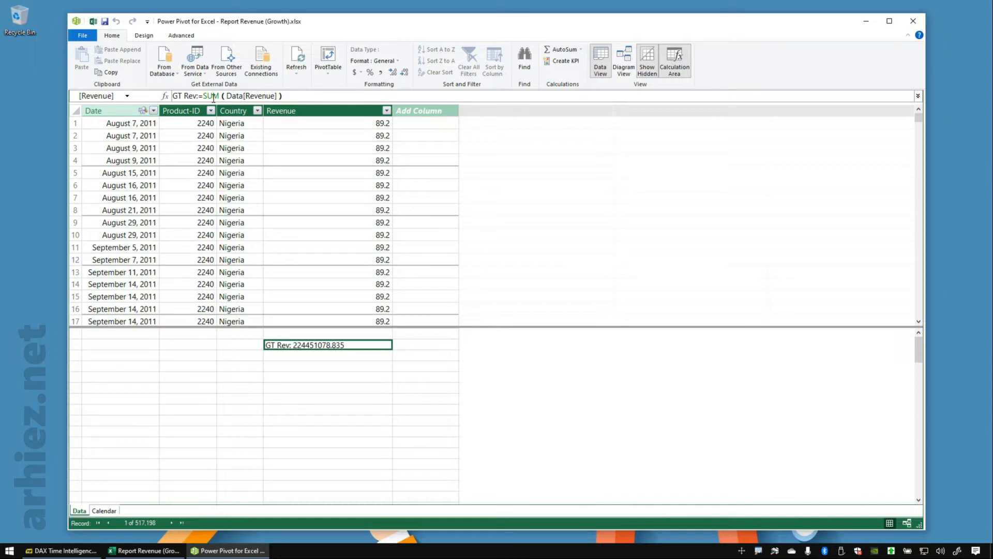
Start a PY Rev measure two cells below GT Rev, using CALCULATE with Data[GT Rev] as its expression.
click(292, 367)
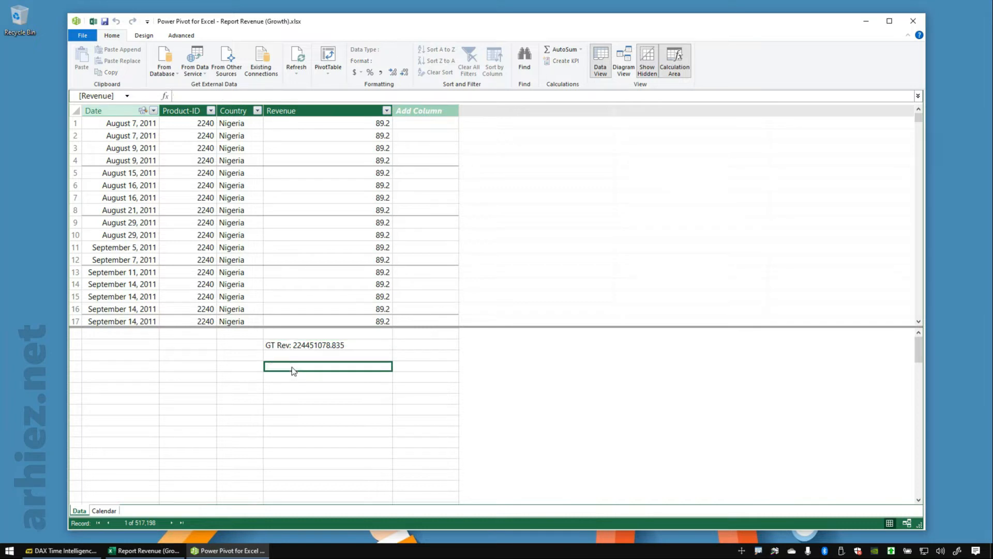
click(198, 96)
text(PY Rev)
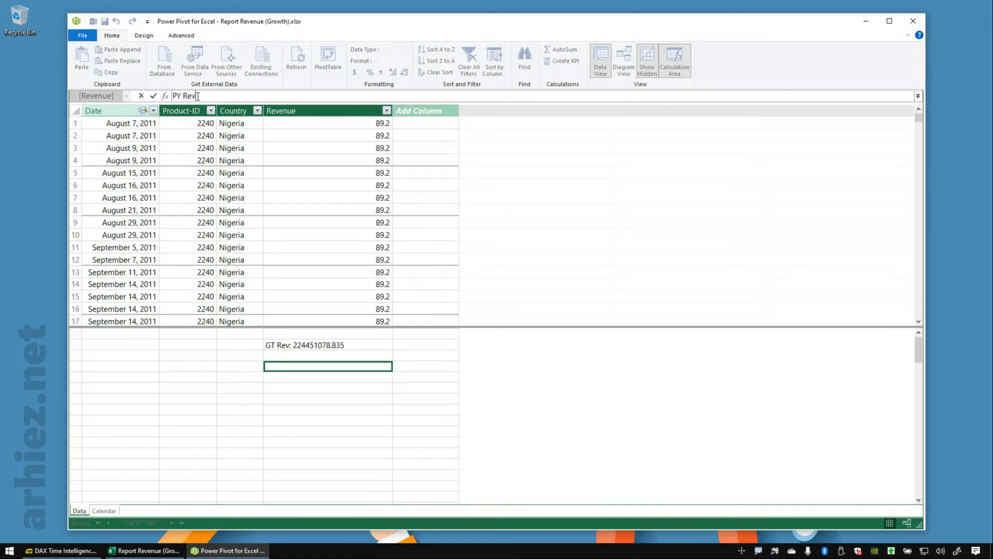
text(:=CALCU)
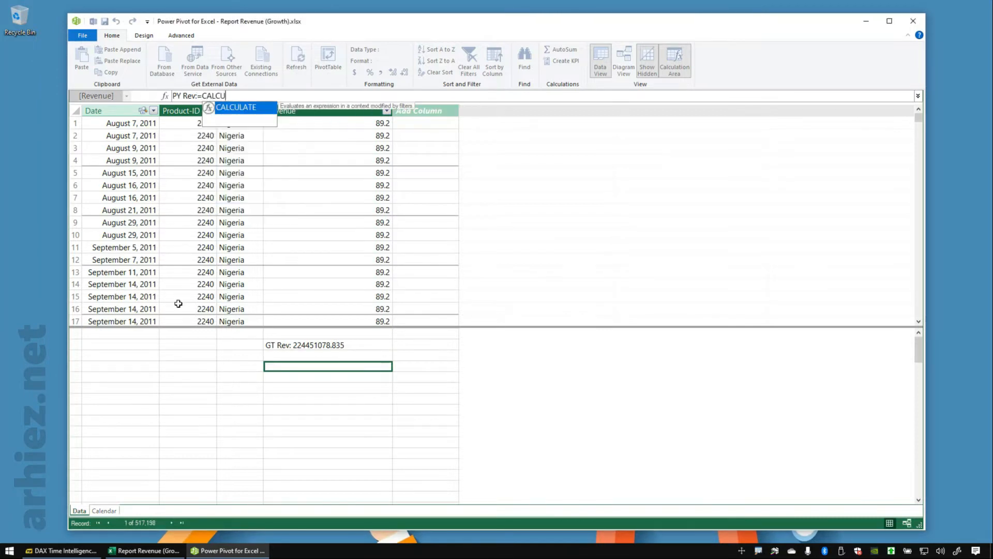
text(LATE ( )
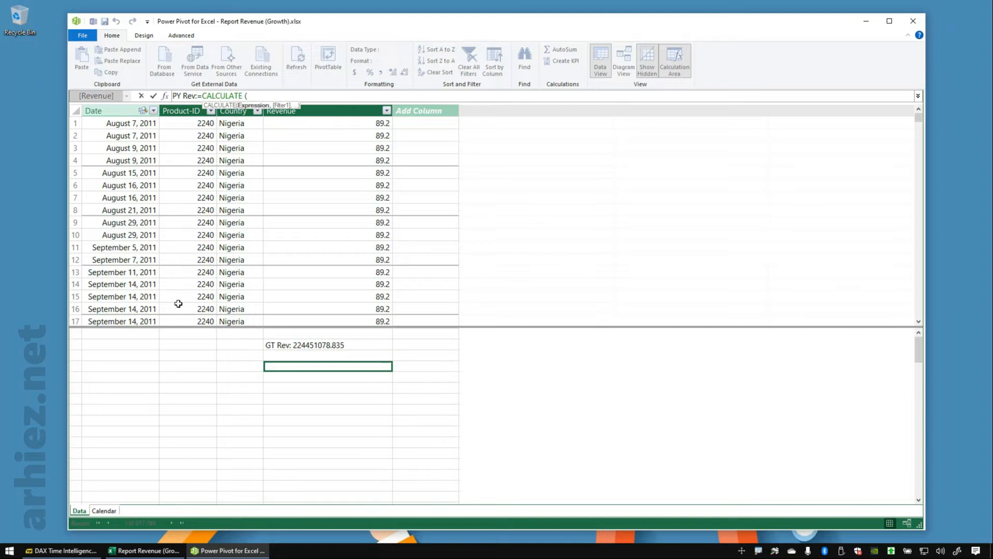
text(Data)
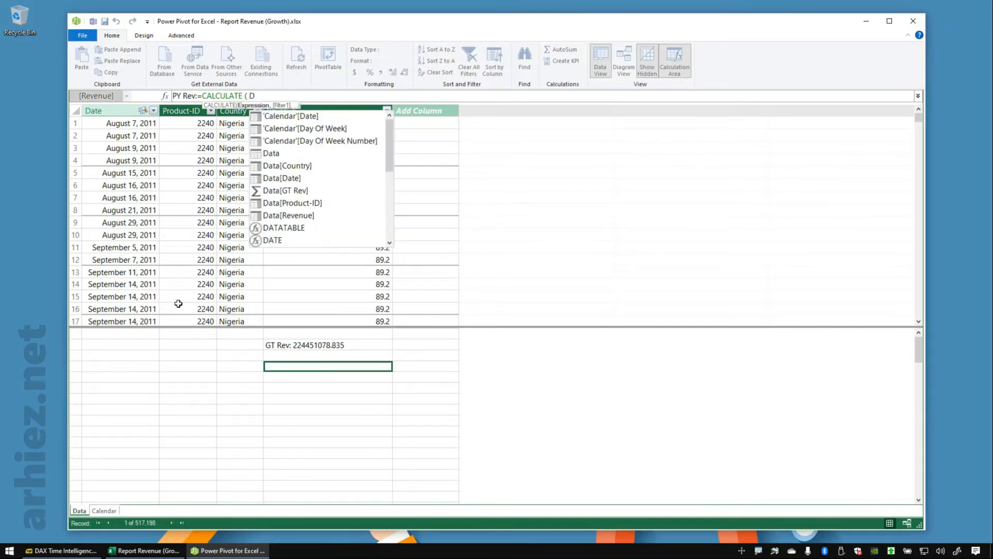
key(Down)
key(Down)
key(Down)
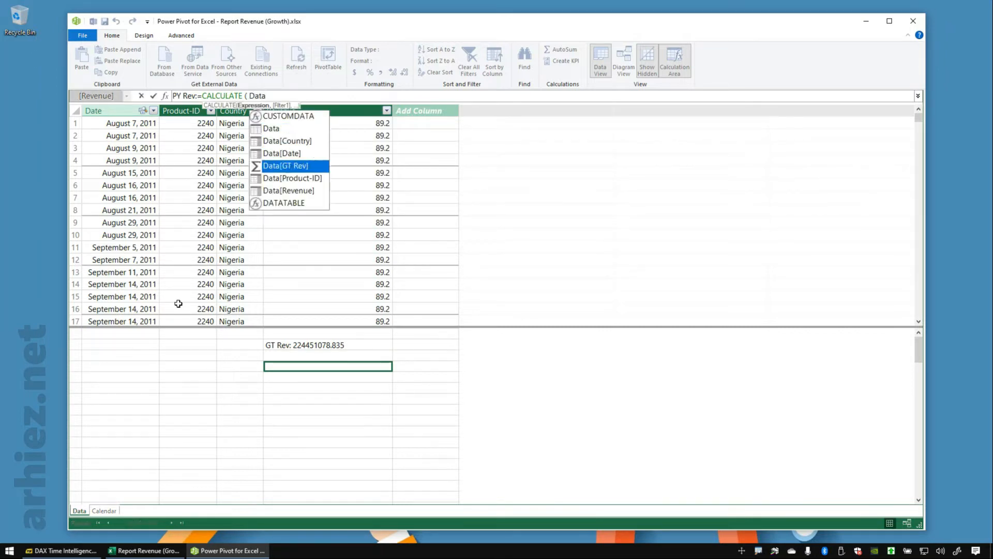
key(Tab)
text(, )
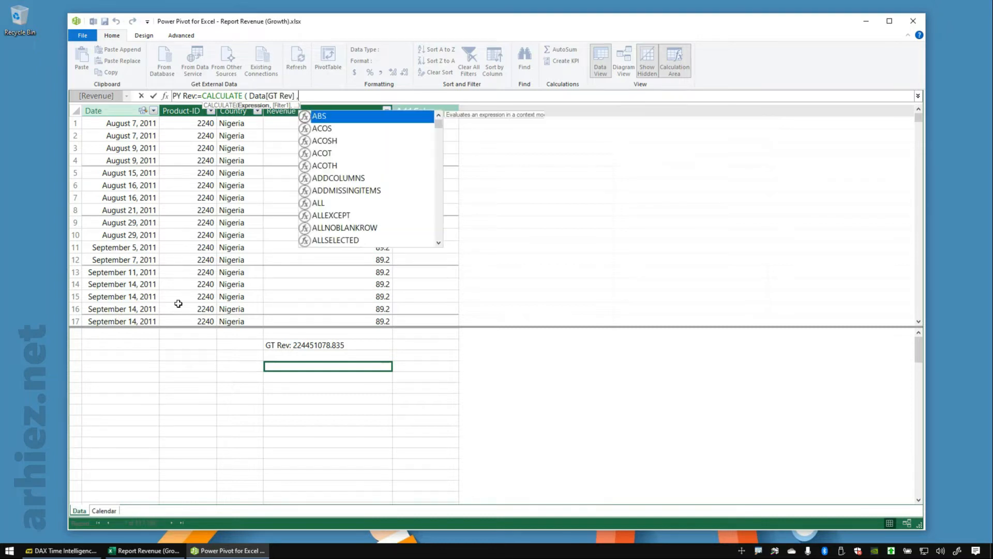
Complete the PY Rev measure with the filter PARALLELPERIOD ( 'Calendar'[Date] , -1 , YEAR ) and commit it.
text(PARA)
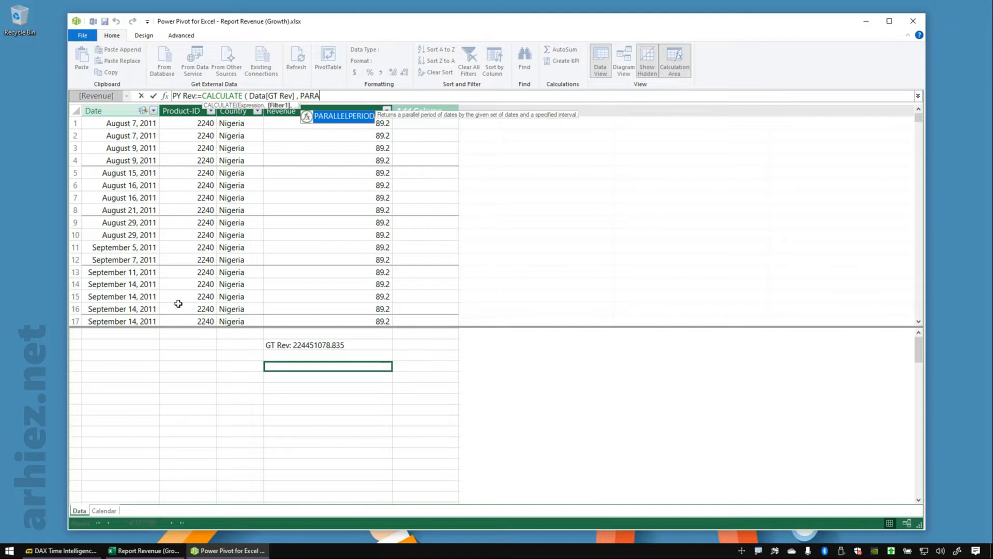
key(Tab)
key(BackSpace)
text(( )
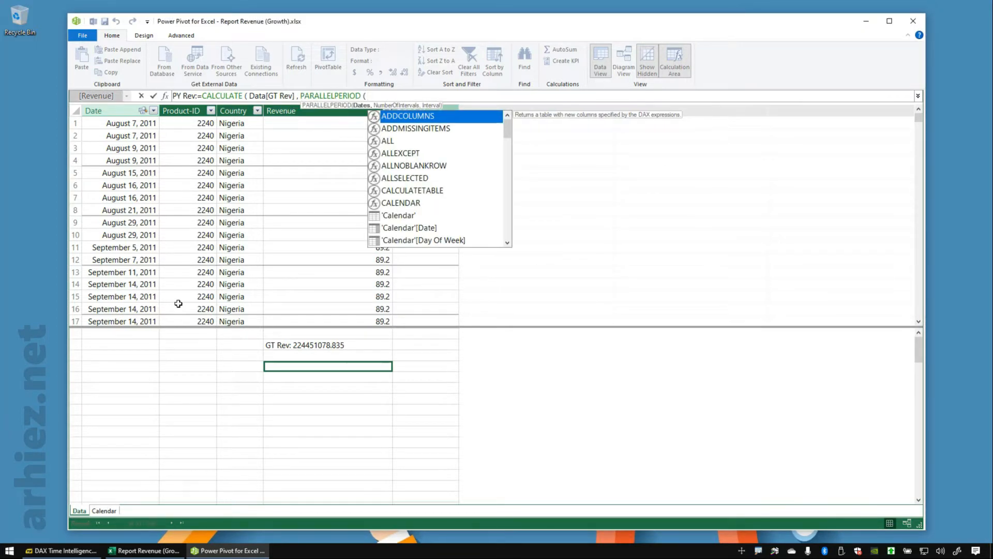
text(Calen)
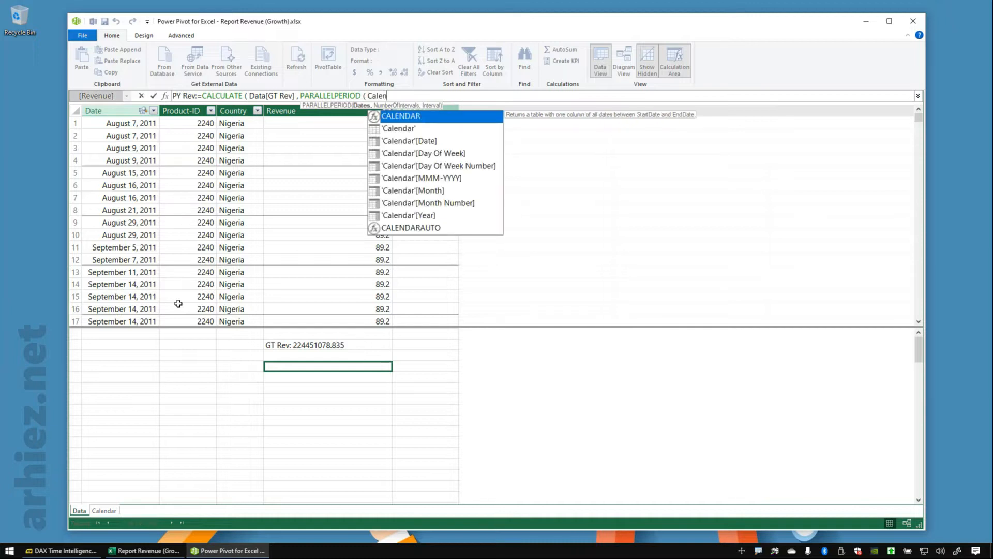
key(Down)
key(Down)
key(Tab)
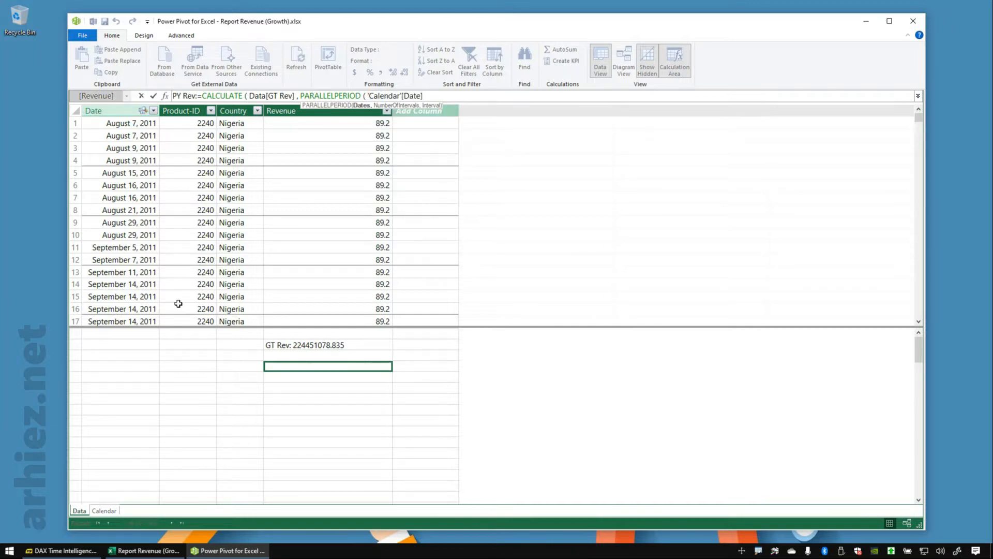
text(, -1 , )
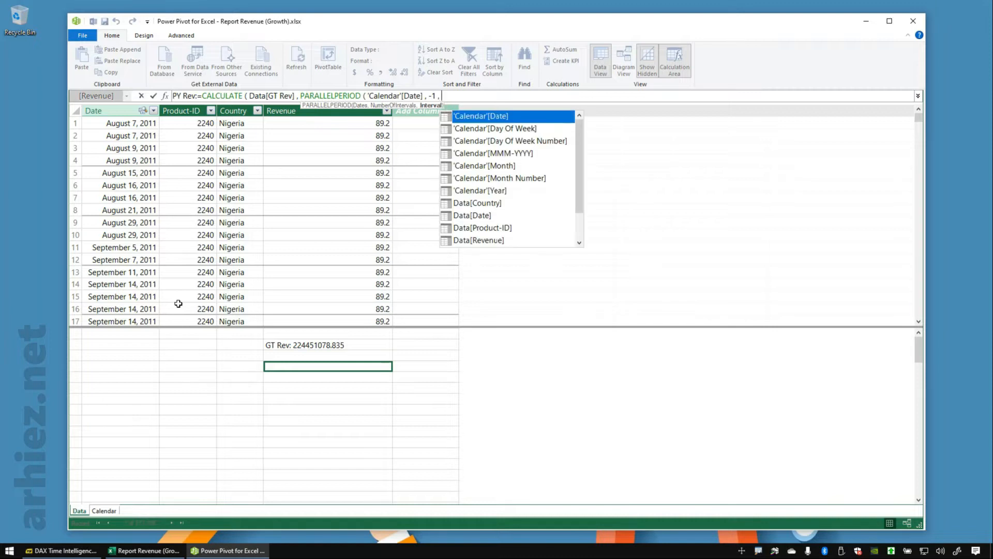
text(YEA)
key(Down)
key(Tab)
text())
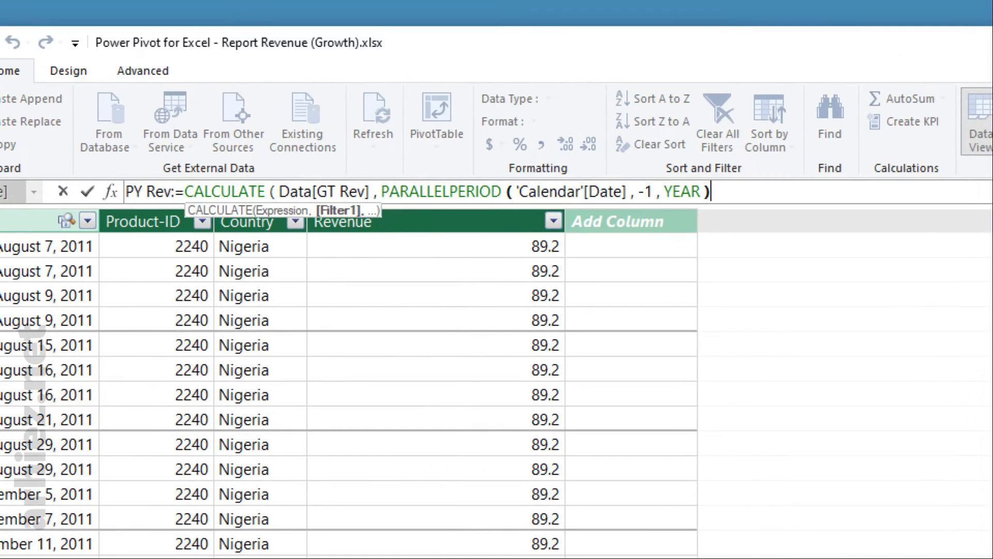
mouse_move(105, 160)
mouse_down()
mouse_move(407, 238)
mouse_move(702, 263)
mouse_move(740, 252)
mouse_up()
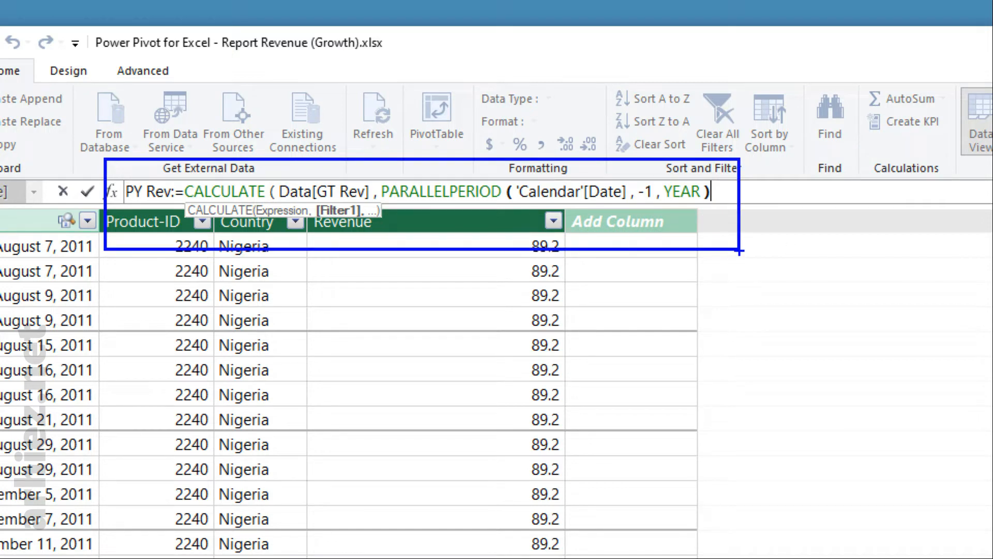
key(Escape)
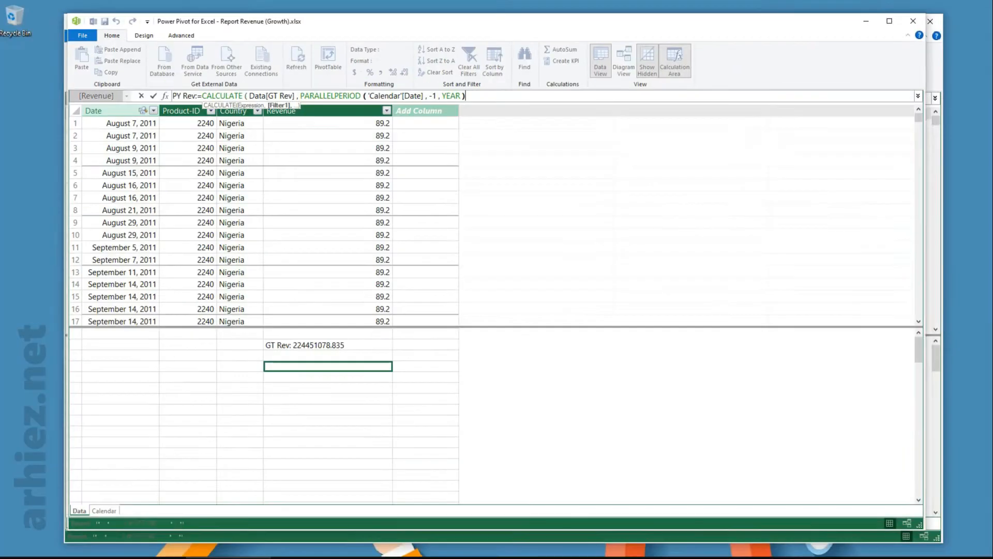
text())
key(Return)
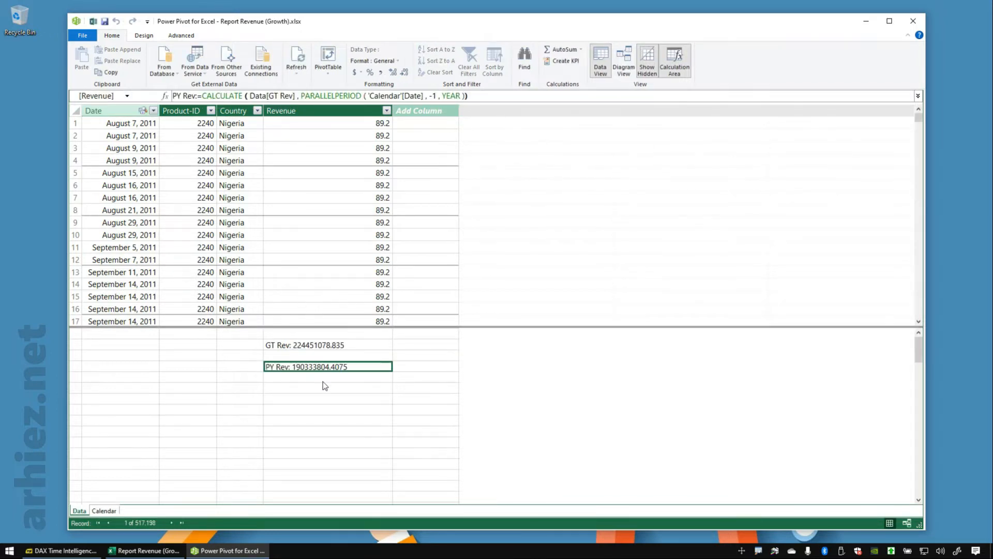
Format the PY Rev and GT Rev measures with a thousands separator and two decimals.
click(381, 73)
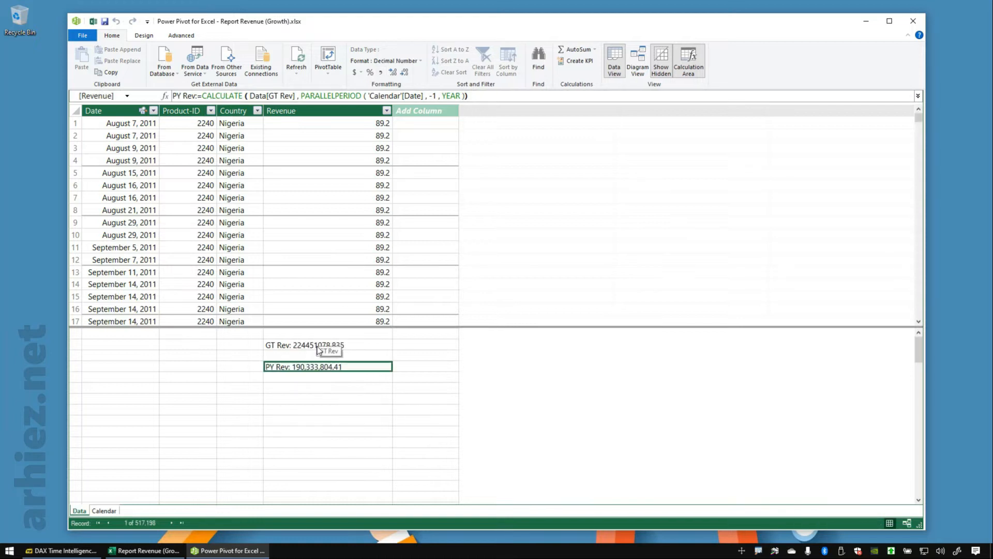
click(318, 346)
click(380, 73)
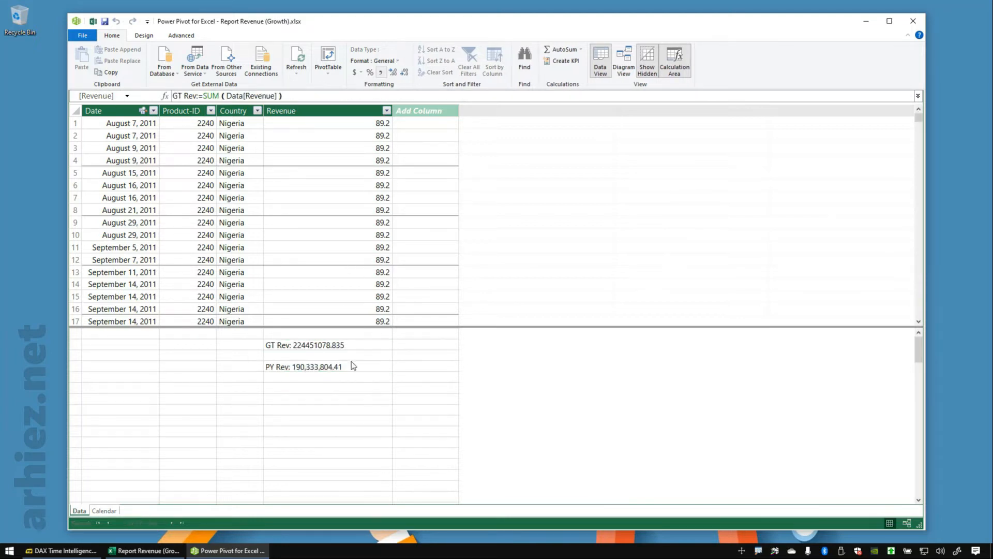
click(335, 388)
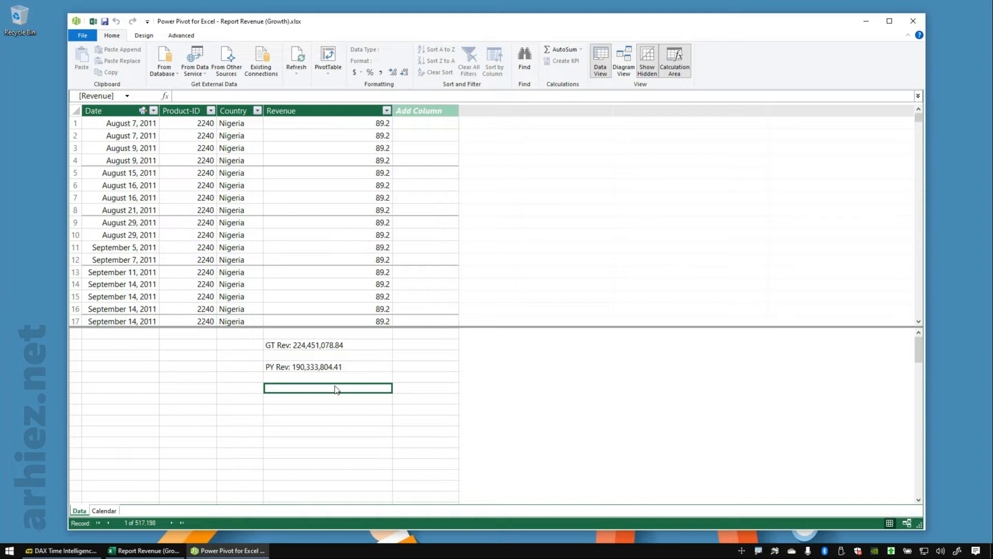
click(319, 368)
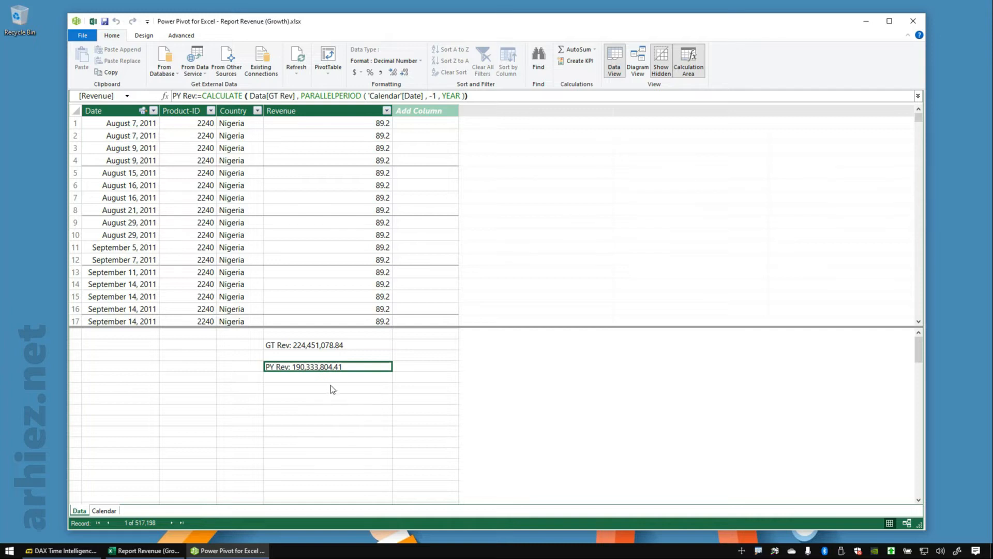
click(331, 386)
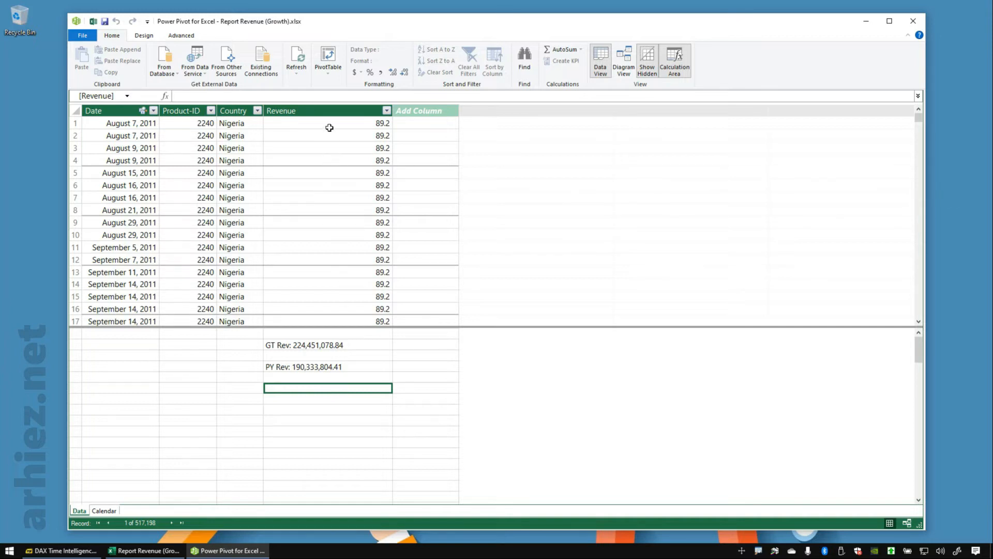
Insert a PivotTable from the data model into the existing worksheet at Sheet1 cell C4.
click(330, 75)
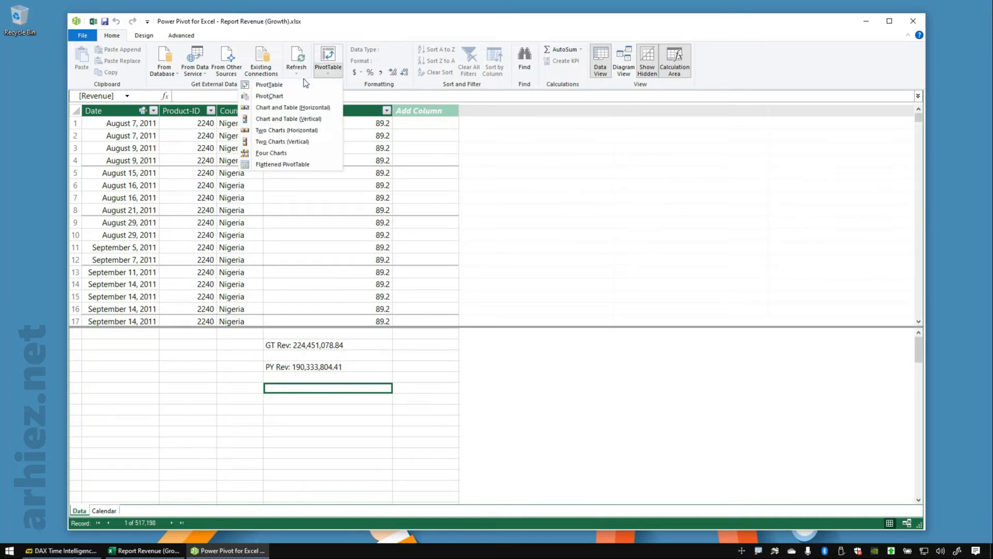
click(293, 86)
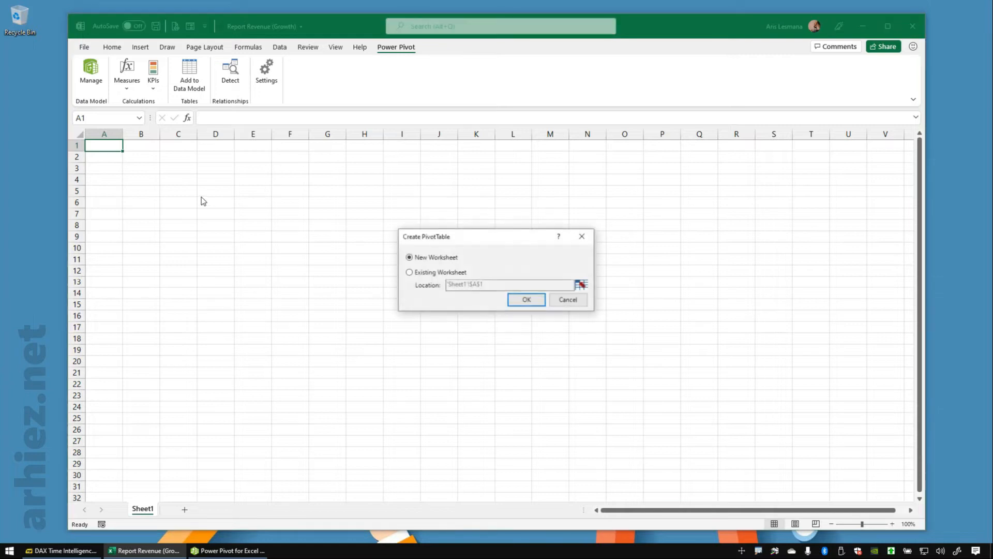
click(437, 273)
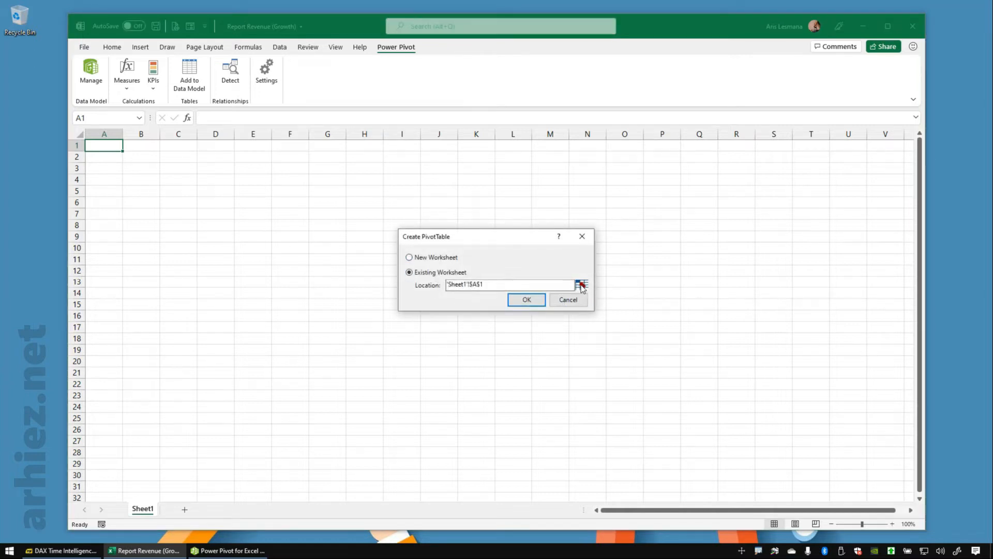
click(582, 284)
click(173, 180)
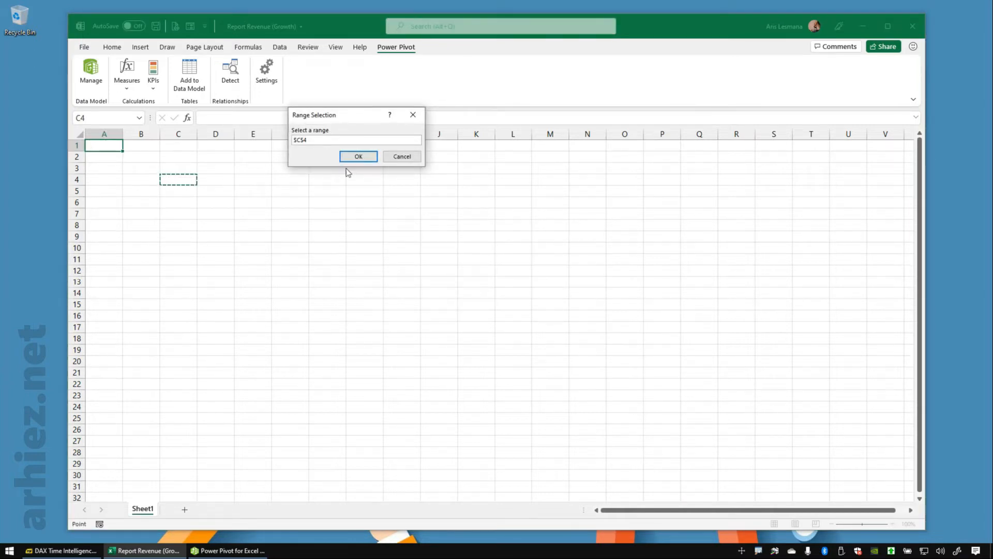
click(363, 159)
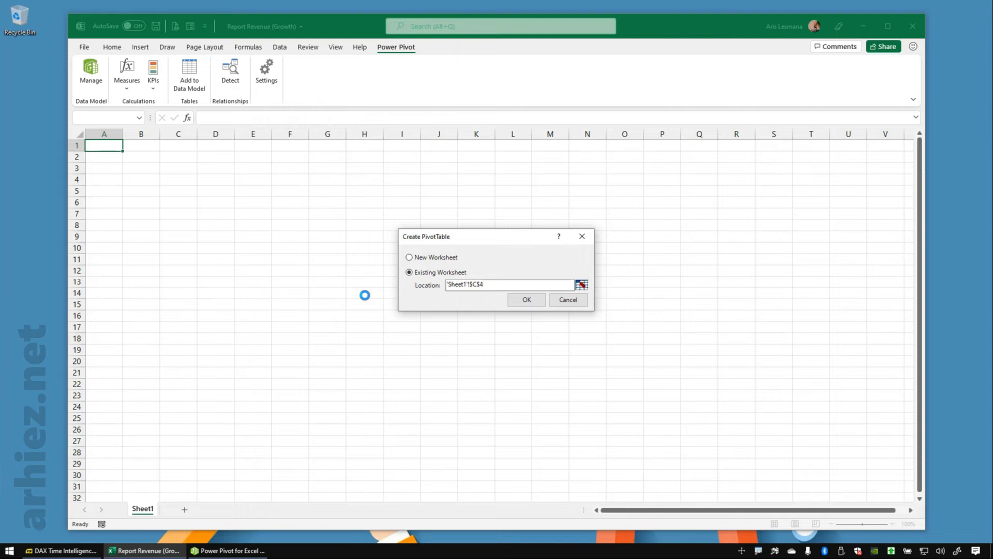
click(525, 299)
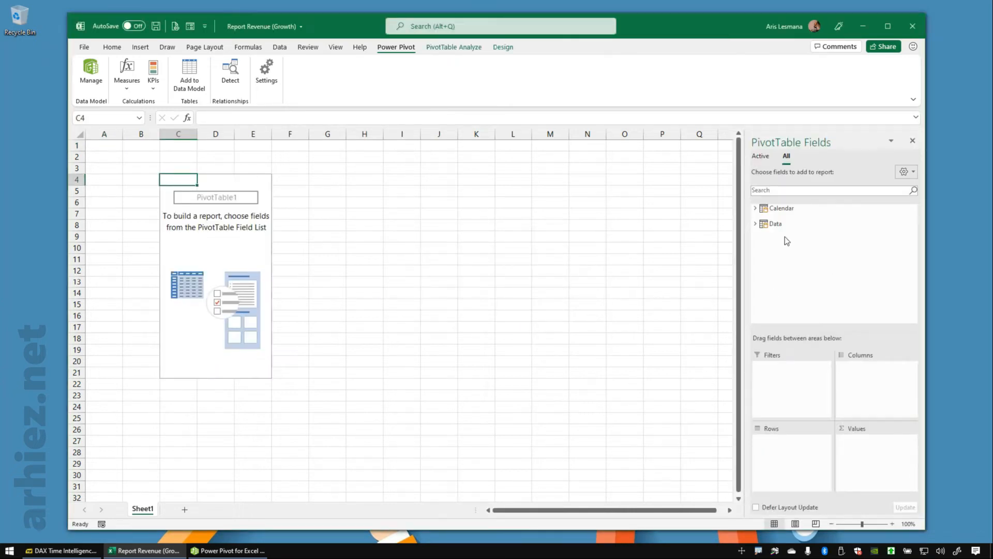
Add the Year field from the Calendar table to the PivotTable rows.
click(757, 209)
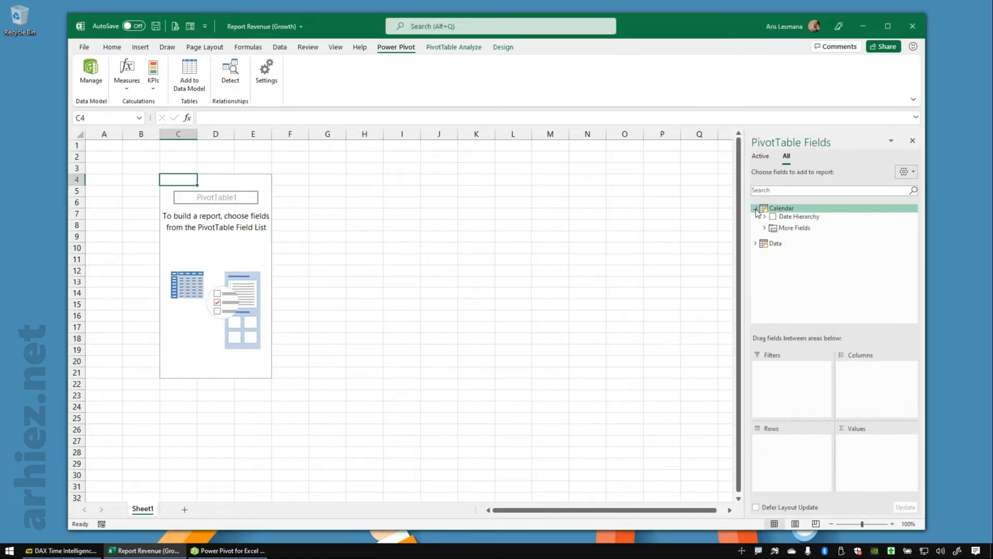
click(765, 228)
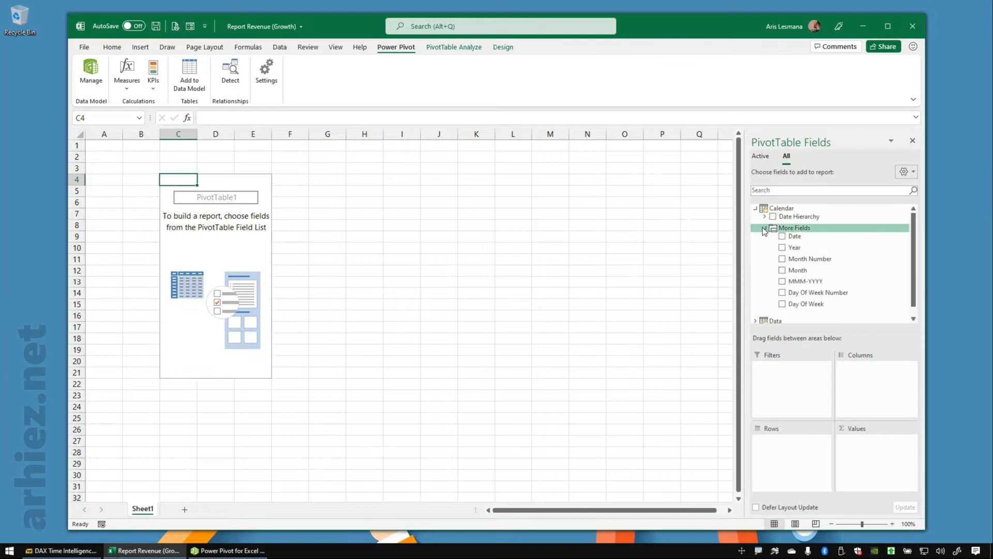
drag(795, 271, 822, 341)
click(783, 248)
scroll(833, 278, down, 1)
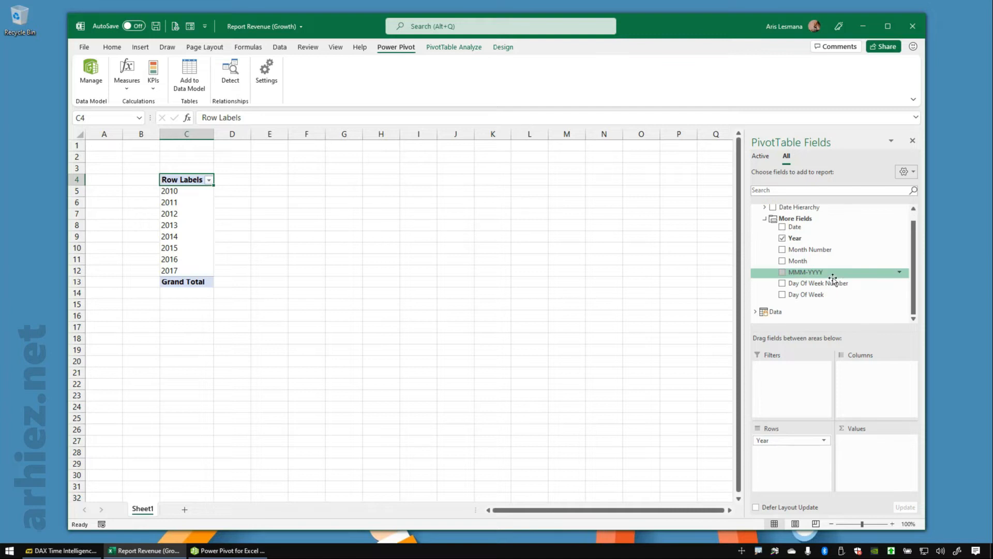
Add the GT Rev and PY Rev measures from the Data table to the PivotTable values.
click(756, 312)
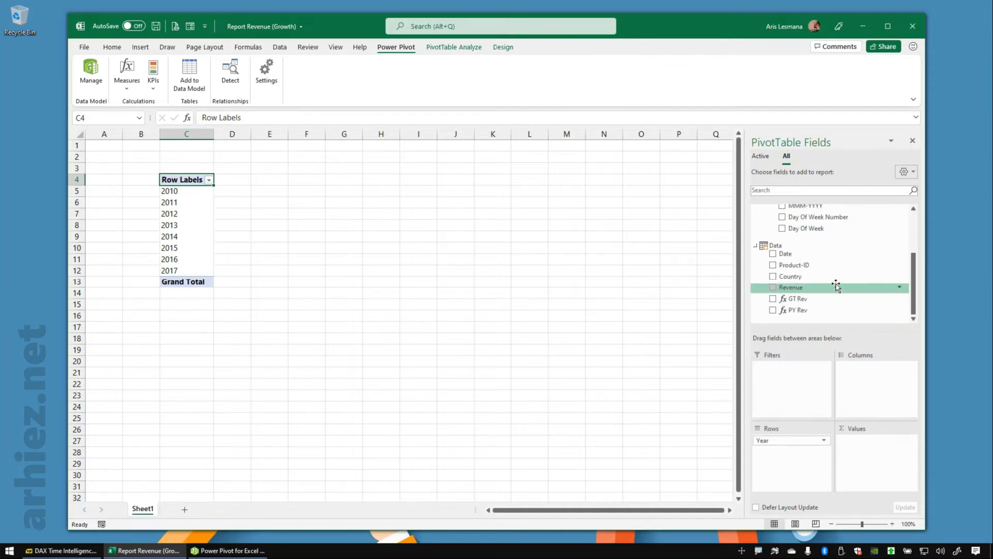
drag(809, 301, 860, 443)
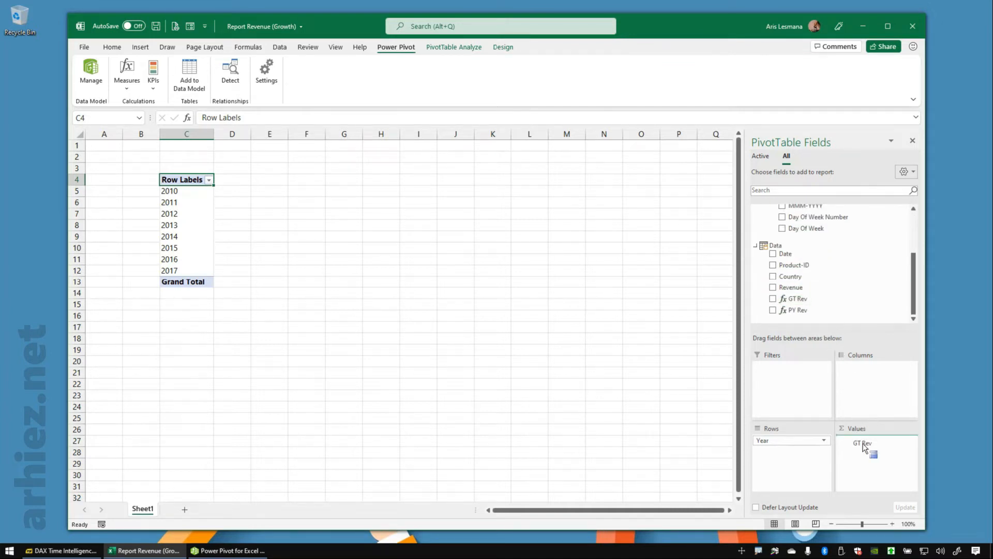
drag(813, 311, 874, 455)
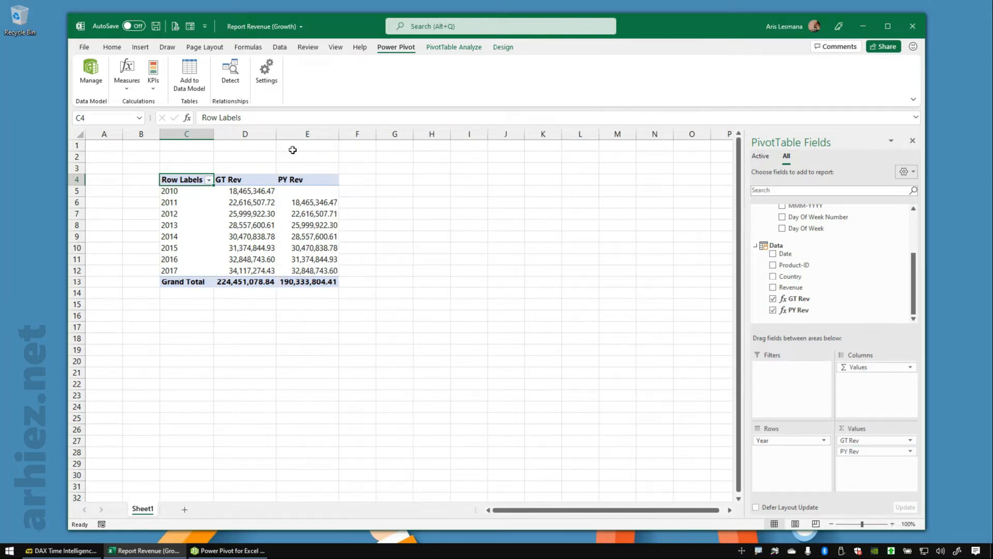
Turn off autofitting column widths on update in the PivotTable's options.
right_click(258, 203)
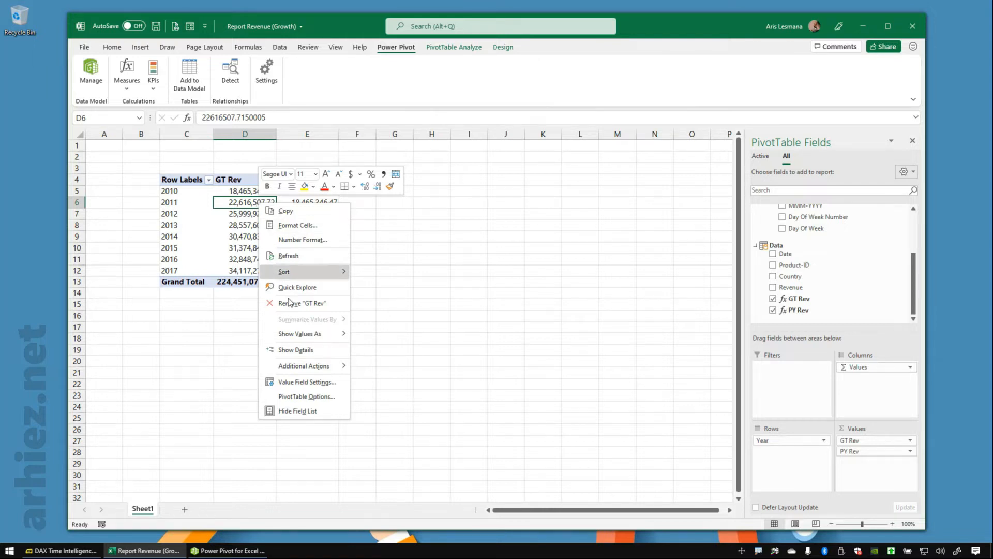
key(Escape)
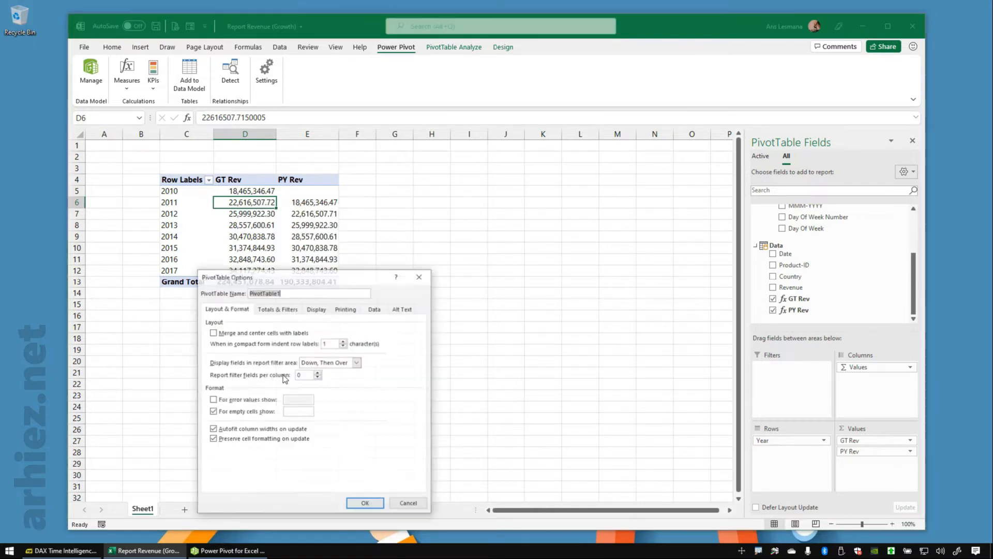
click(262, 430)
click(366, 503)
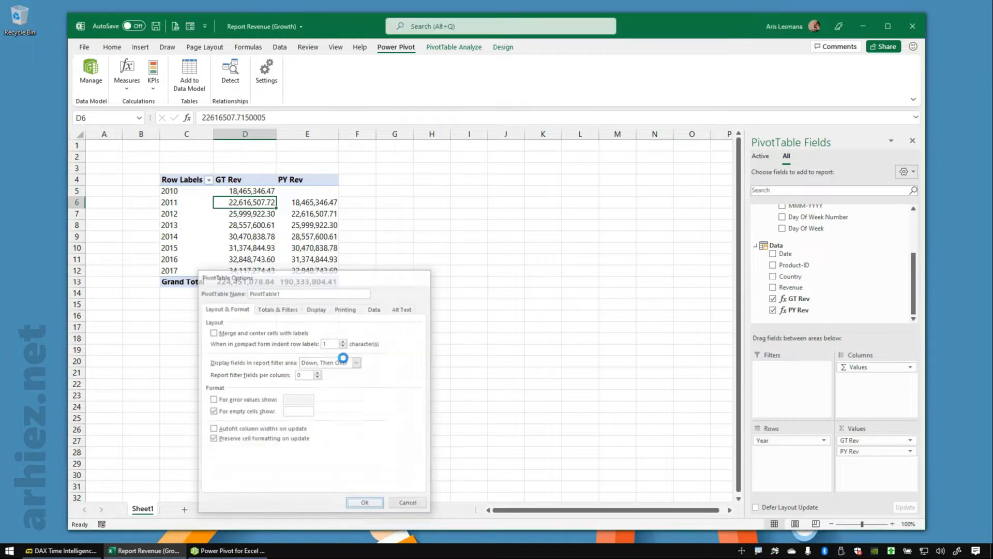
Hide the subtotals and turn off the grand totals in the PivotTable.
click(312, 236)
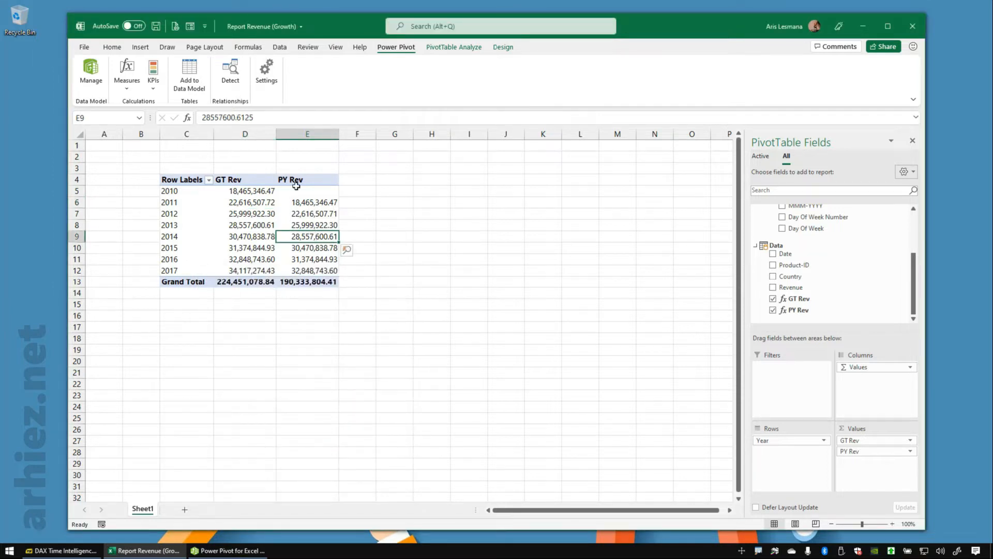
click(502, 48)
click(96, 89)
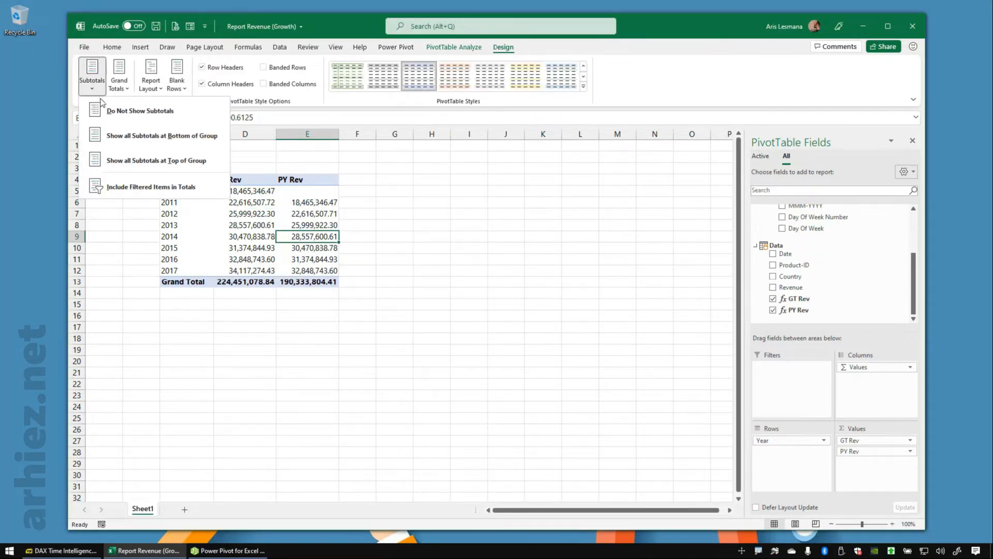
click(98, 107)
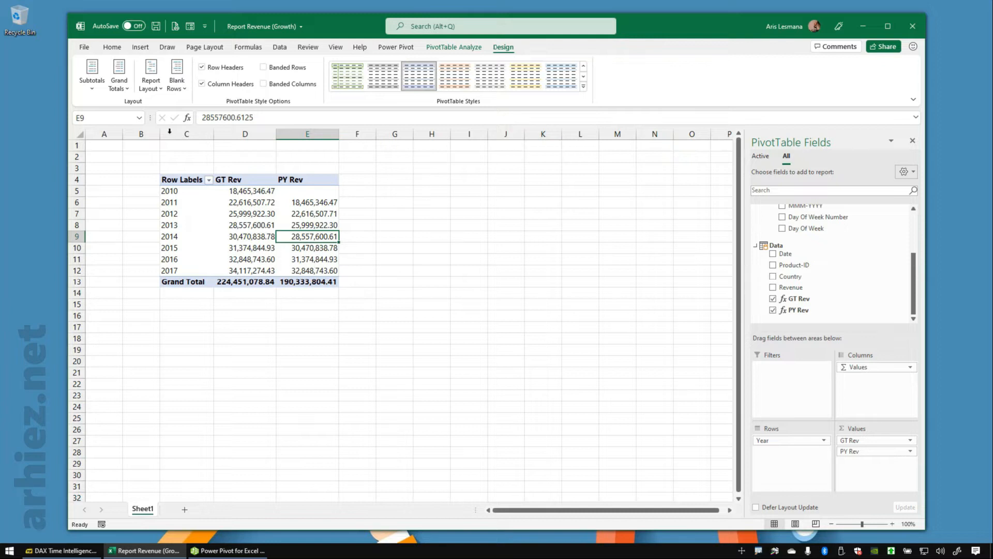
click(119, 83)
click(331, 259)
click(358, 293)
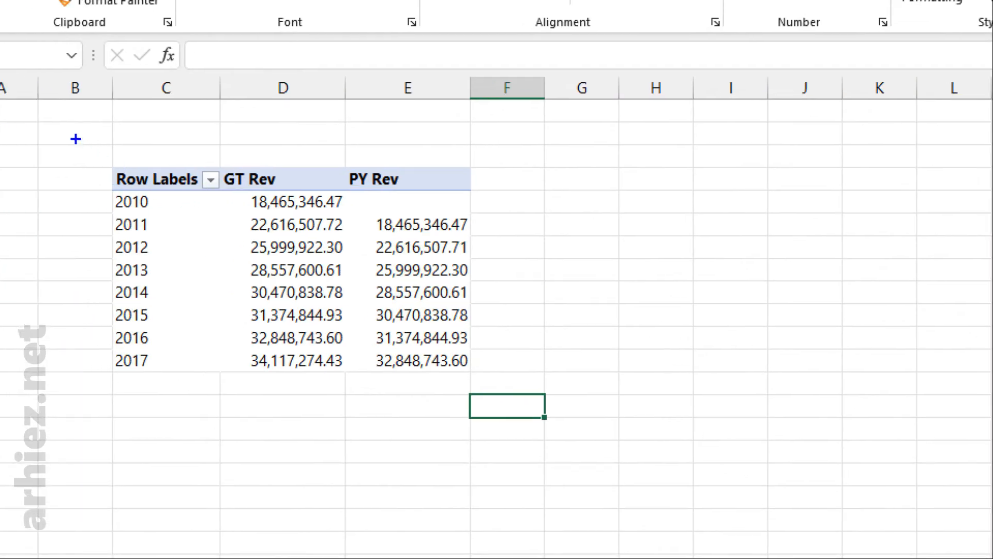
mouse_move(76, 138)
mouse_down()
mouse_move(240, 321)
mouse_move(499, 388)
mouse_up()
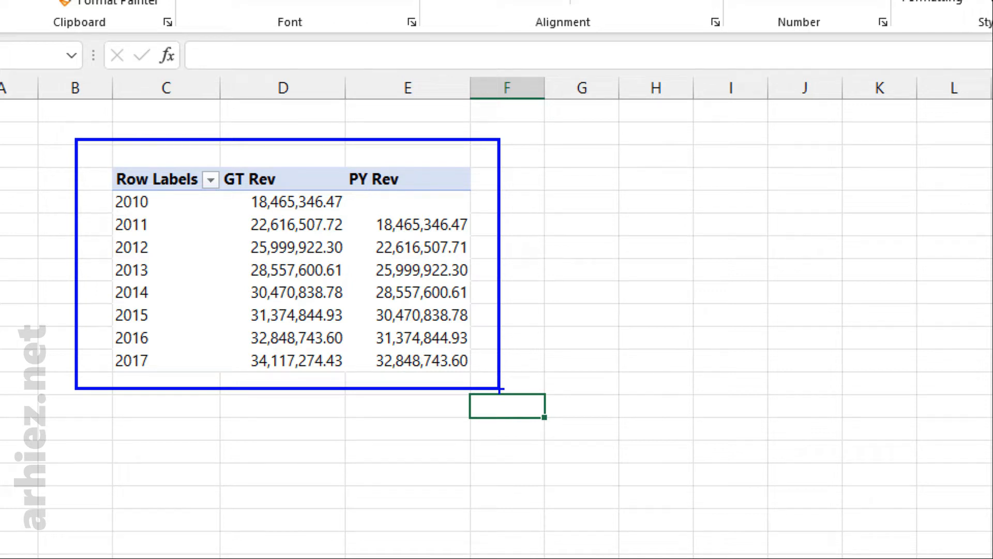
mouse_move(145, 236)
mouse_down()
mouse_move(109, 249)
mouse_move(142, 234)
mouse_up()
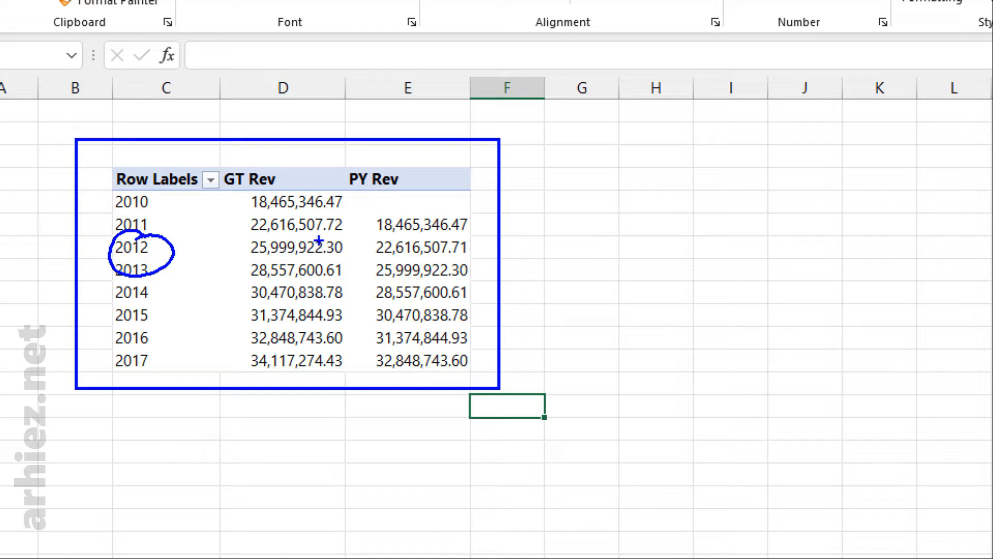
mouse_move(330, 239)
mouse_down()
mouse_move(317, 267)
mouse_move(324, 227)
mouse_up()
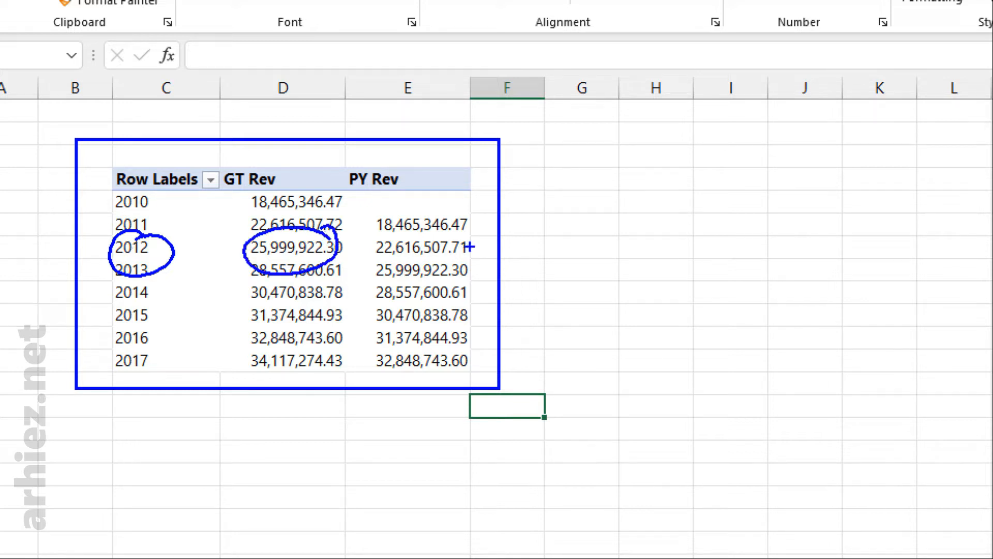
mouse_move(468, 235)
mouse_down()
mouse_move(400, 222)
mouse_move(409, 263)
mouse_move(478, 236)
mouse_up()
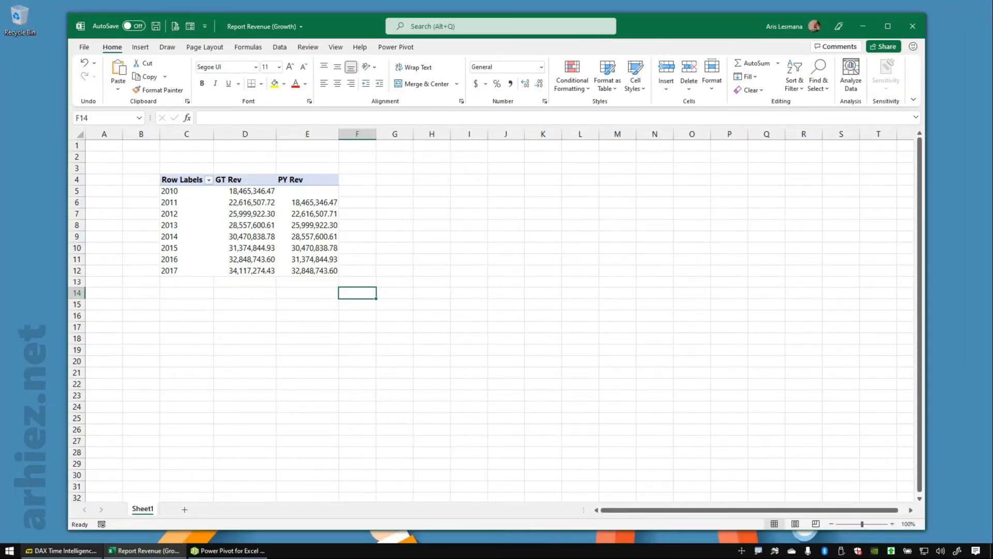
Switch to the DAX Time Intelligence PDF and review how GT Rev, PY Rev and DIVIDE fit the growth formula.
click(63, 551)
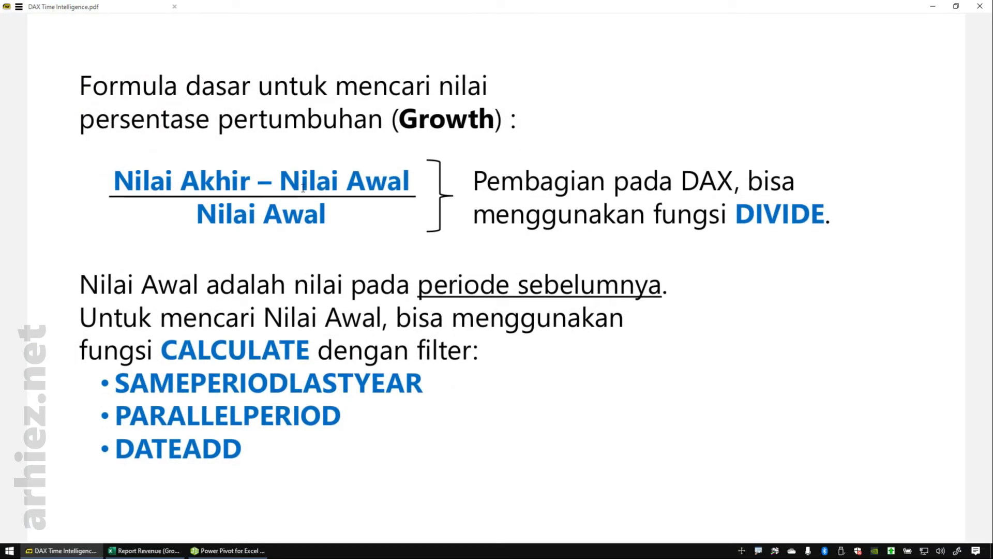
mouse_move(210, 147)
mouse_down()
mouse_move(223, 194)
mouse_move(374, 91)
mouse_move(554, 72)
mouse_up()
mouse_move(611, 63)
mouse_down()
mouse_move(580, 89)
mouse_move(629, 67)
mouse_move(645, 111)
mouse_up()
mouse_move(624, 67)
mouse_down()
mouse_move(678, 64)
mouse_move(714, 112)
mouse_up()
mouse_move(713, 60)
mouse_down()
mouse_move(740, 72)
mouse_move(750, 99)
mouse_up()
drag(743, 93, 765, 110)
drag(772, 83, 801, 88)
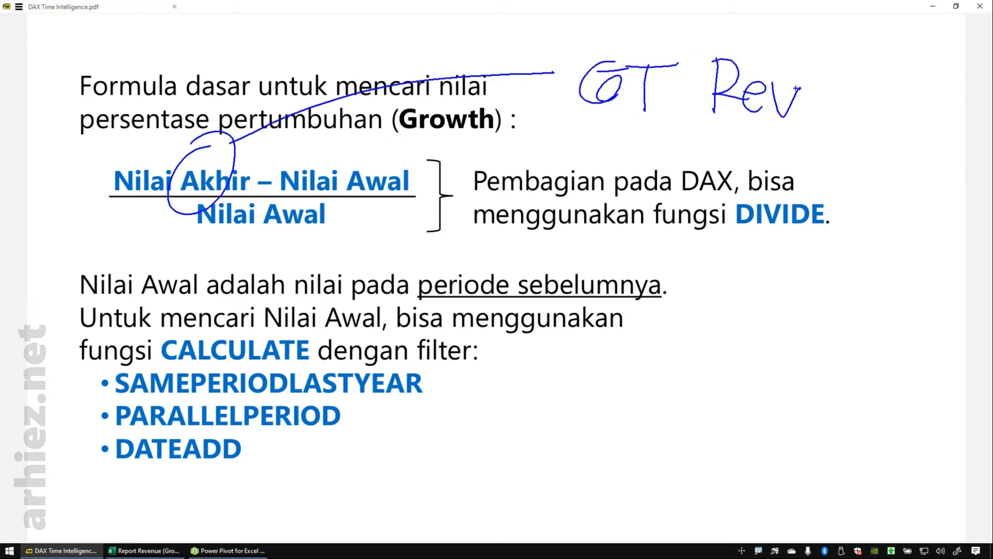
mouse_move(385, 143)
mouse_down()
mouse_move(423, 167)
mouse_move(399, 191)
mouse_move(614, 329)
mouse_move(674, 381)
mouse_up()
mouse_move(665, 316)
mouse_down()
mouse_move(693, 330)
mouse_move(668, 341)
mouse_up()
mouse_move(706, 314)
mouse_down()
mouse_move(741, 313)
mouse_move(730, 393)
mouse_up()
mouse_move(786, 318)
mouse_down()
mouse_move(794, 385)
mouse_move(826, 365)
mouse_move(854, 367)
mouse_move(879, 329)
mouse_up()
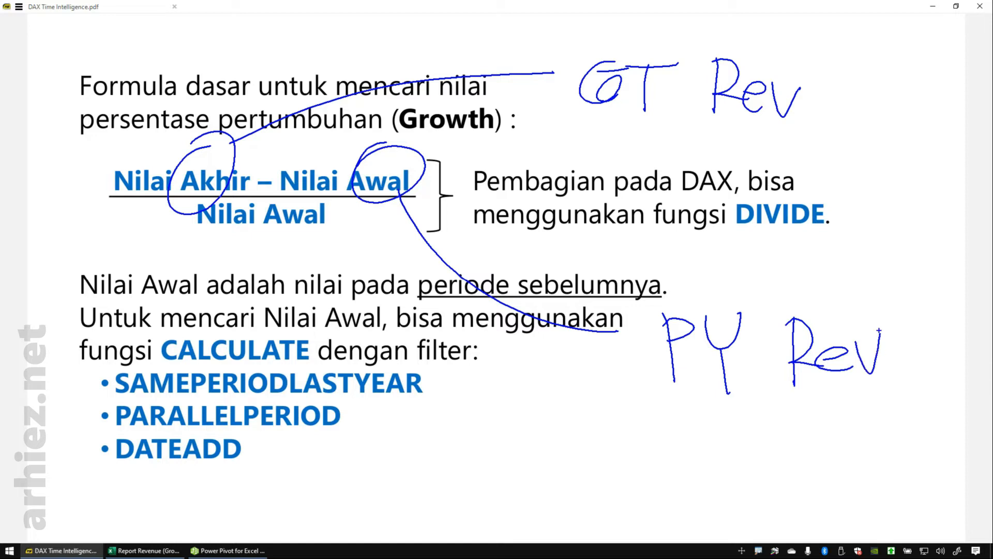
mouse_move(833, 201)
mouse_down()
mouse_move(717, 247)
mouse_move(816, 190)
mouse_up()
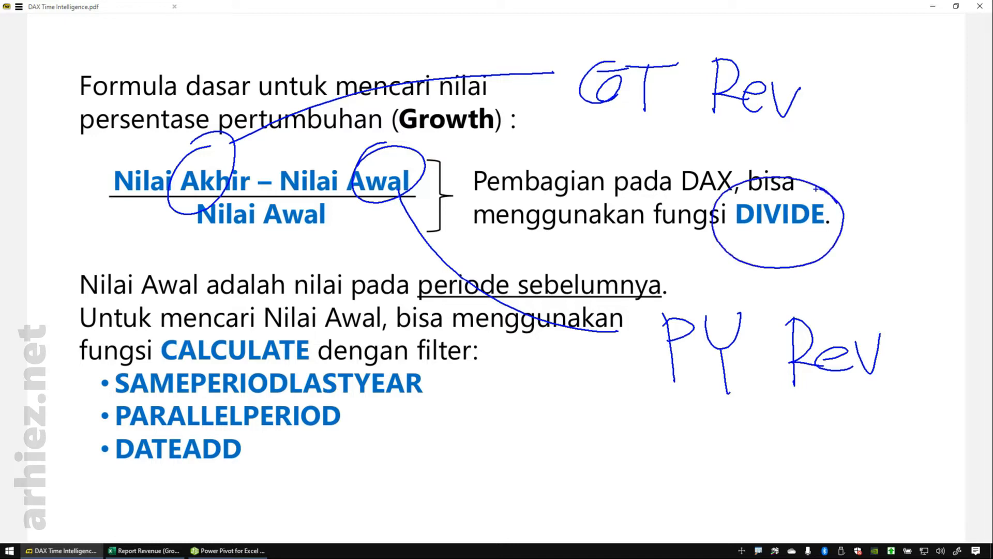
key(Escape)
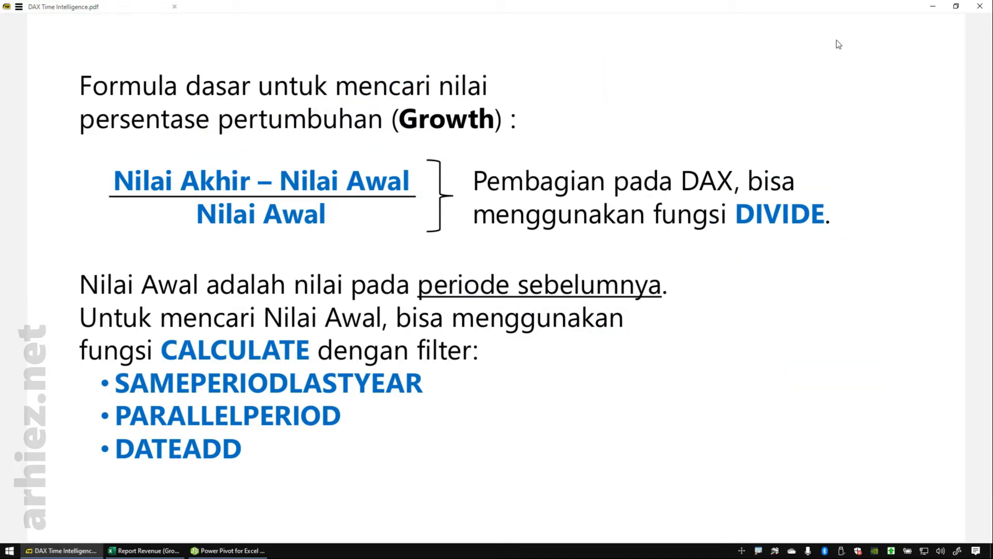
click(934, 9)
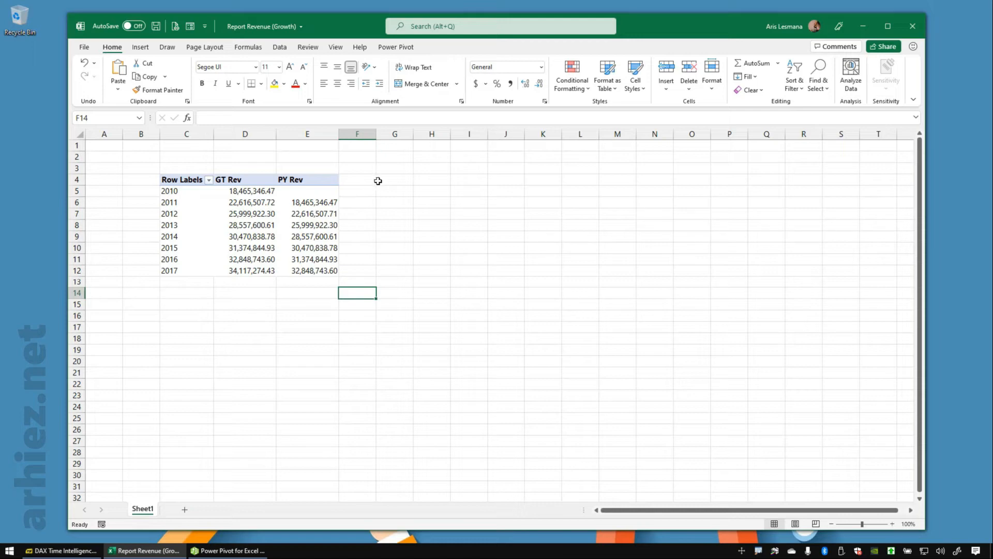
Switch to Power Pivot and start a Yearly Growth measure with the DIVIDE function two cells below PY Rev.
click(214, 554)
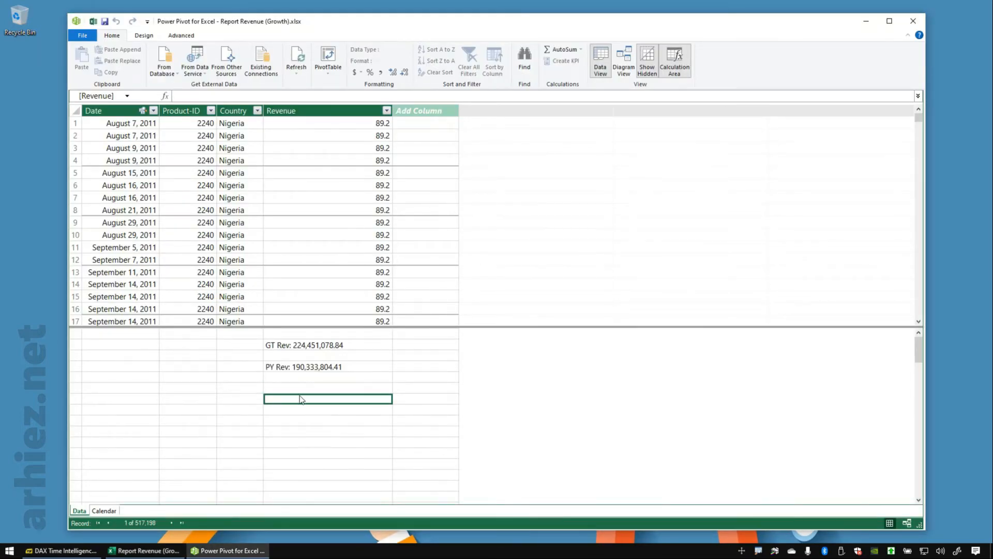
click(227, 96)
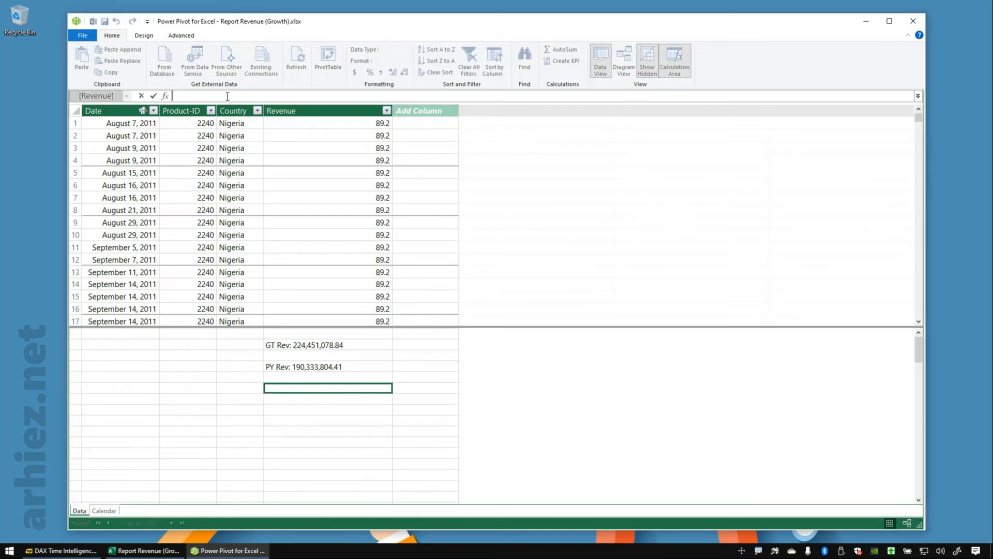
text(Yearly Growth:=DIVIDE)
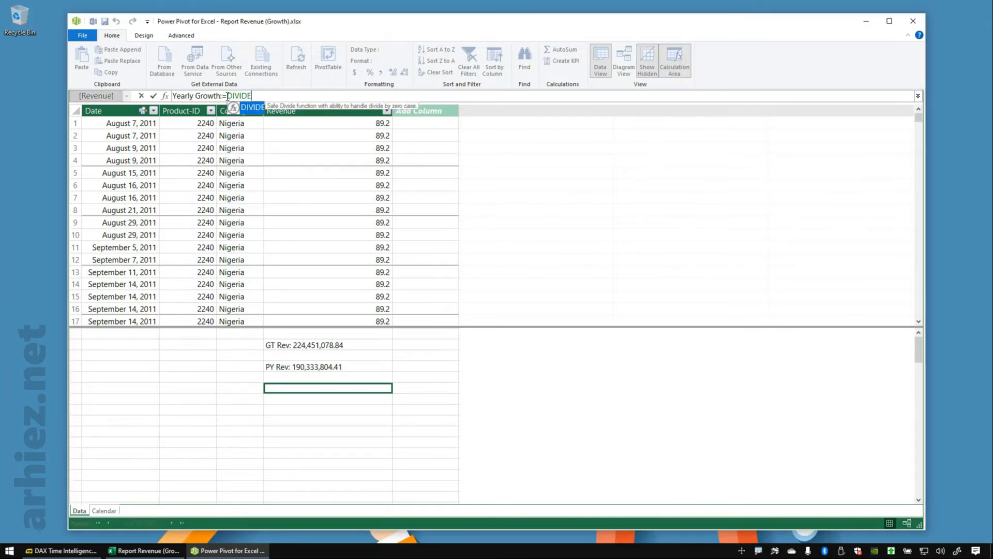
text( ()
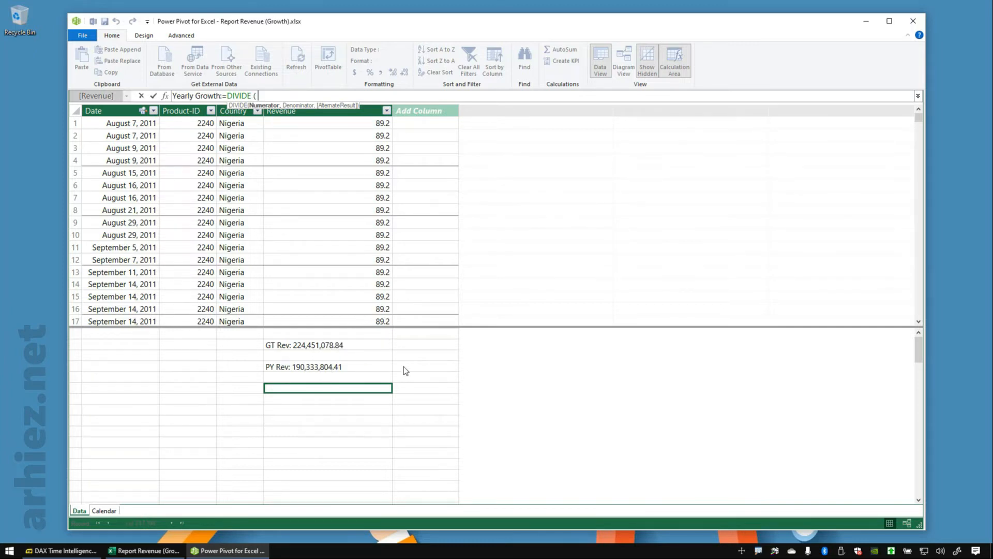
Enter Data[GT Rev] - Data[PY Rev] as the numerator of DIVIDE in the Yearly Growth measure.
text(Data)
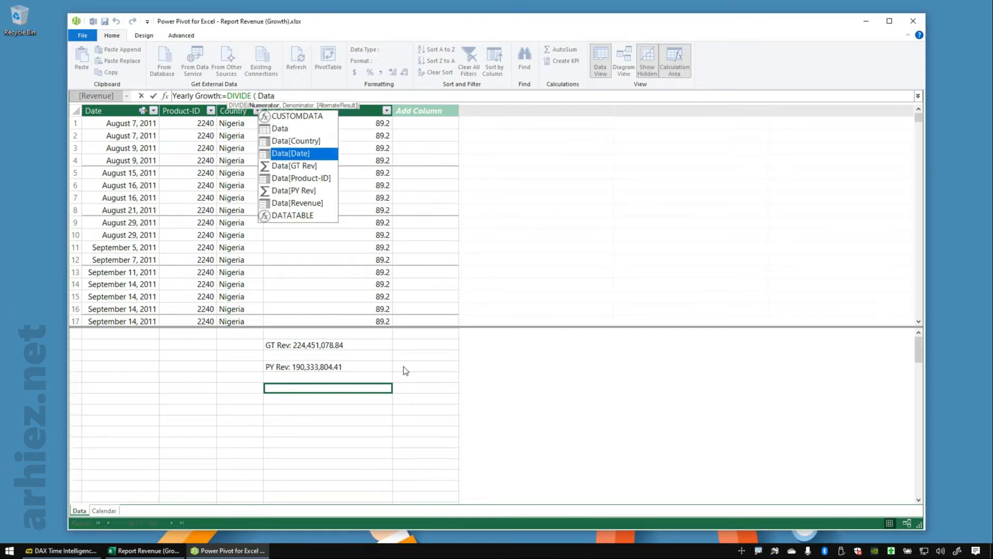
key(Down)
key(Down)
key(Up)
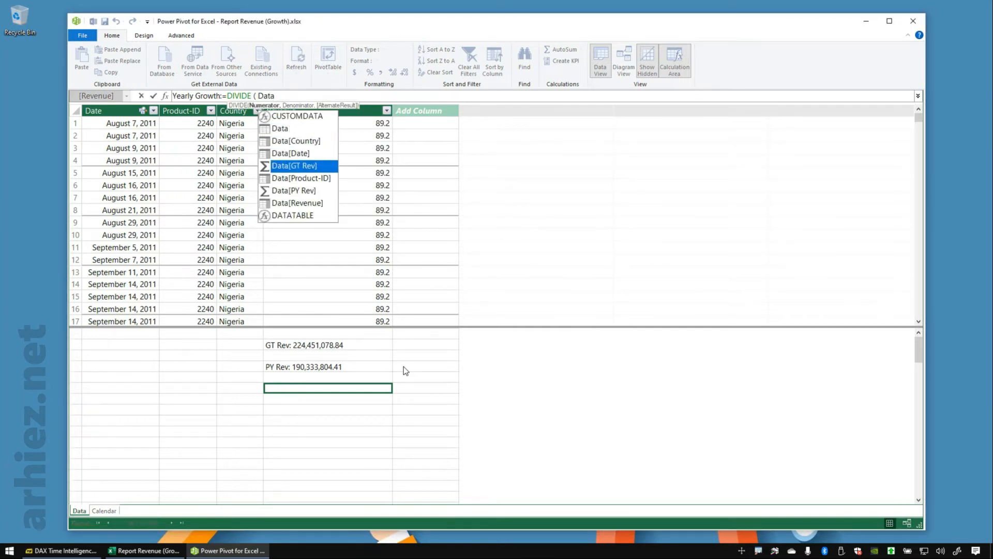
key(Tab)
text(- )
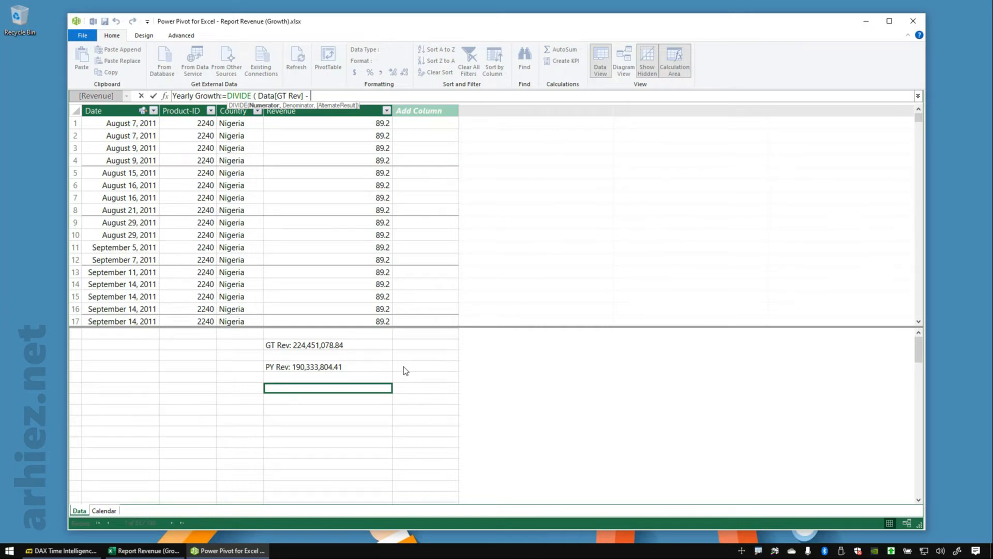
text(Data)
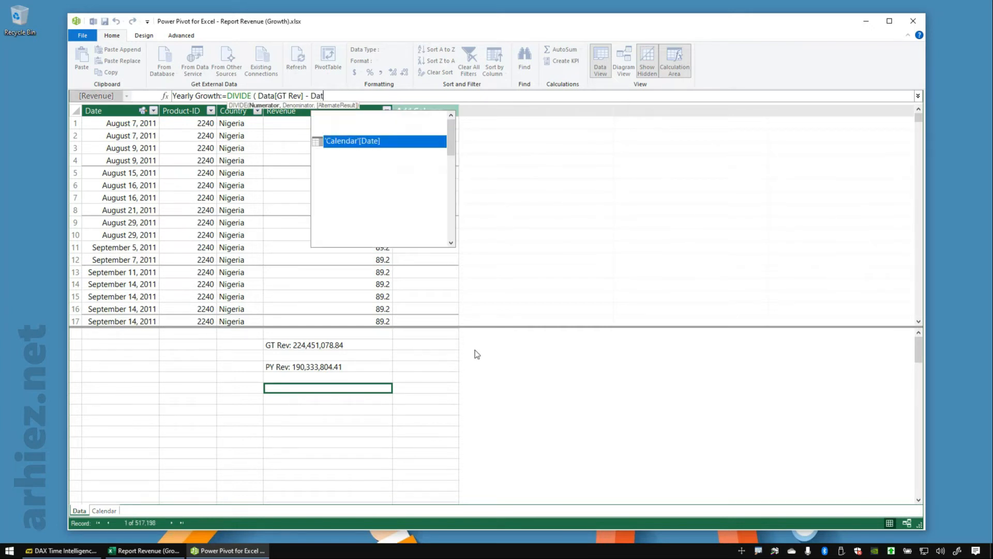
key(Down)
key(Down)
key(Down)
key(Down)
key(Down)
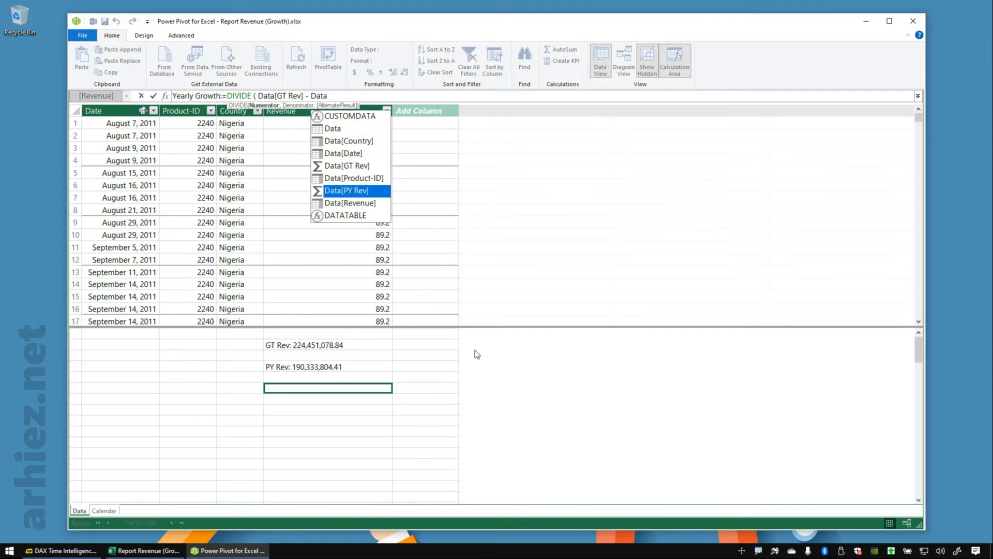
key(Tab)
Add Data[PY Rev] as the denominator of DIVIDE and close the Yearly Growth formula.
text(,)
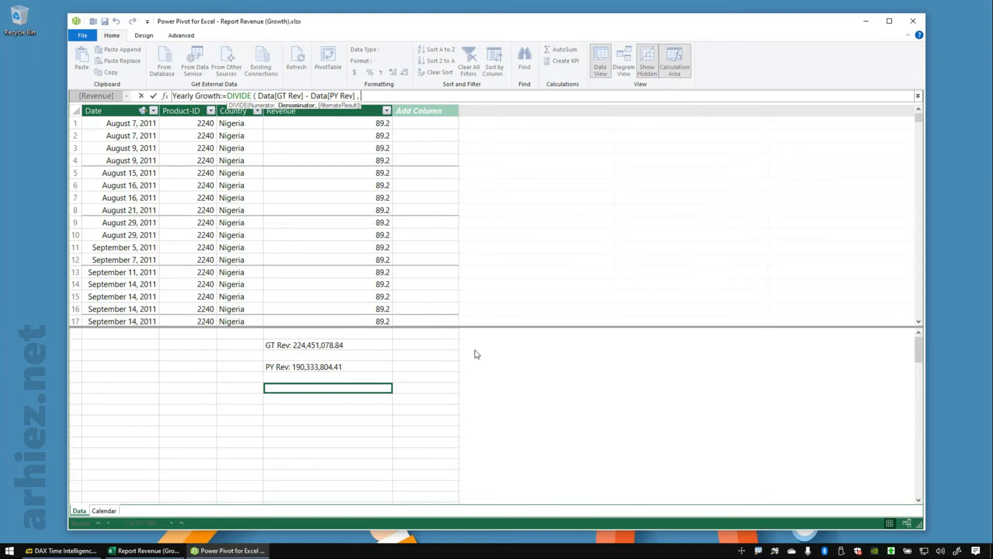
text( Data)
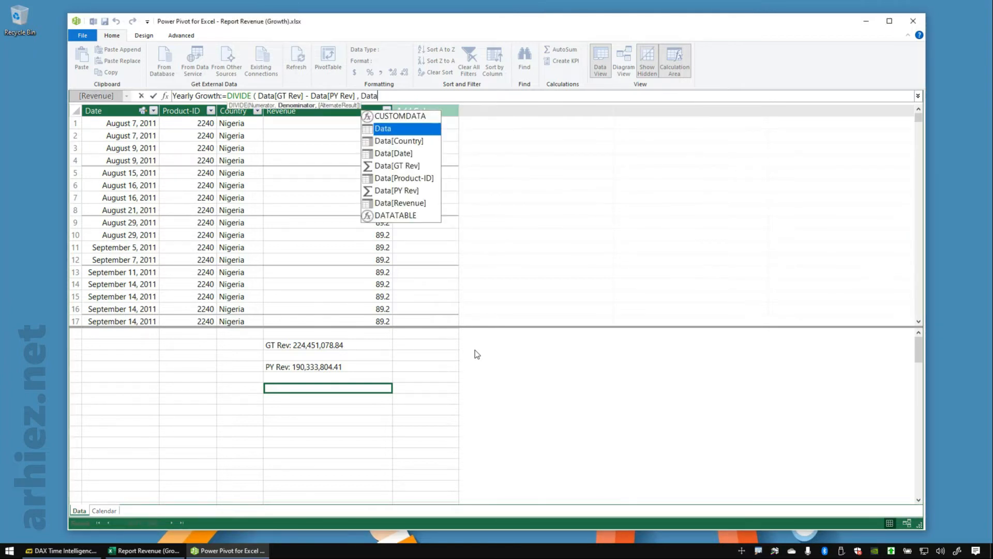
key(Down)
key(Down)
key(Down)
key(Down)
key(Down)
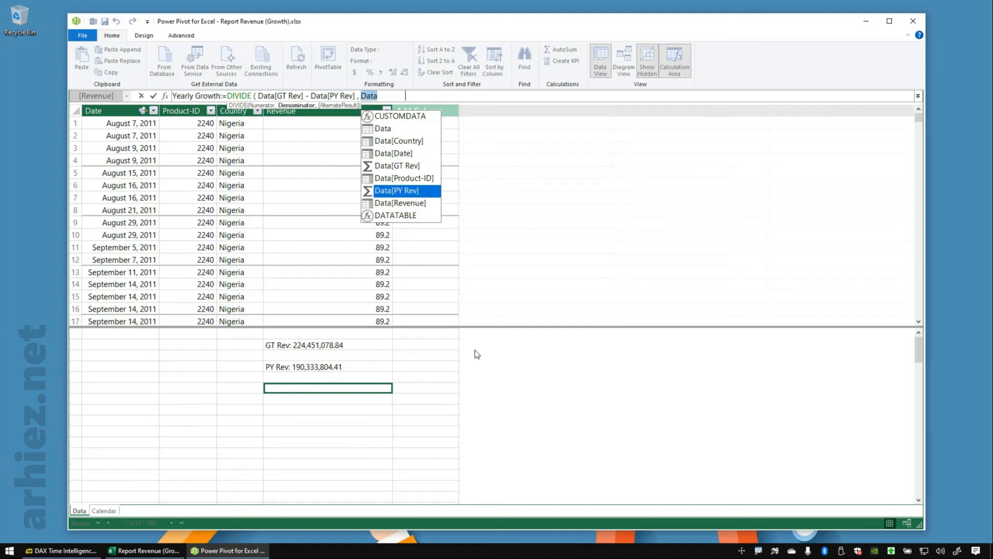
key(Tab)
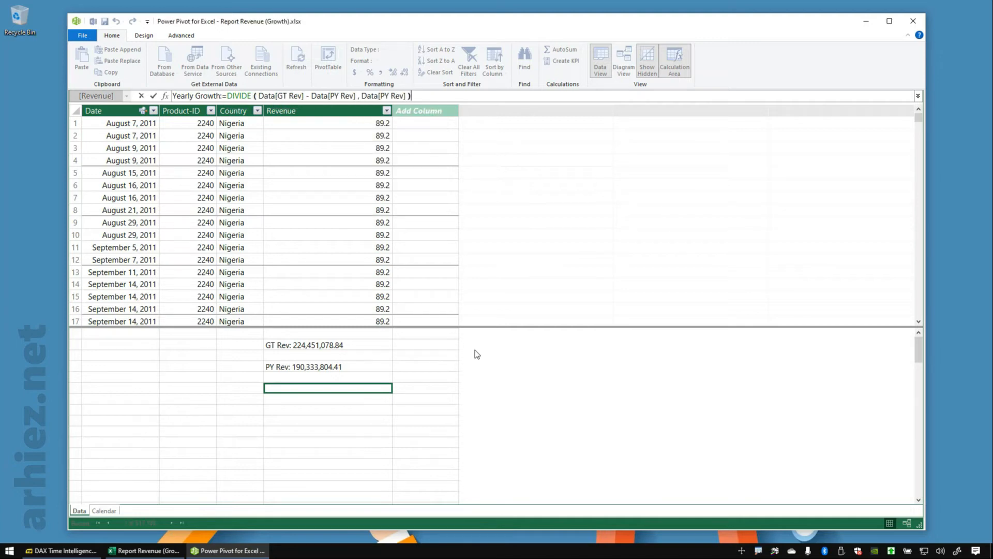
text())
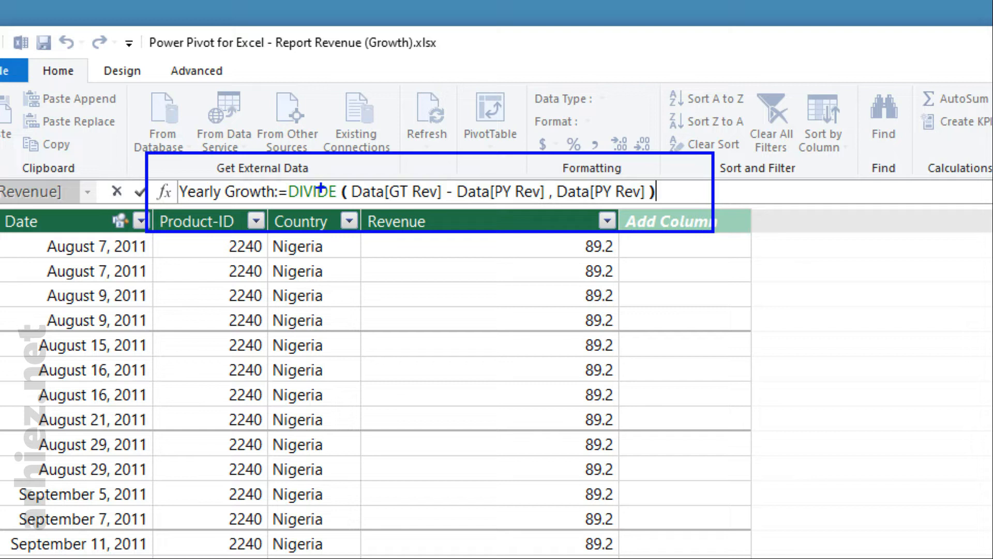
mouse_move(406, 171)
mouse_down()
mouse_move(380, 184)
mouse_move(420, 176)
mouse_move(401, 174)
mouse_up()
mouse_move(510, 173)
mouse_down()
mouse_move(499, 217)
mouse_move(524, 178)
mouse_up()
mouse_move(631, 171)
mouse_down()
mouse_move(595, 201)
mouse_move(624, 172)
mouse_up()
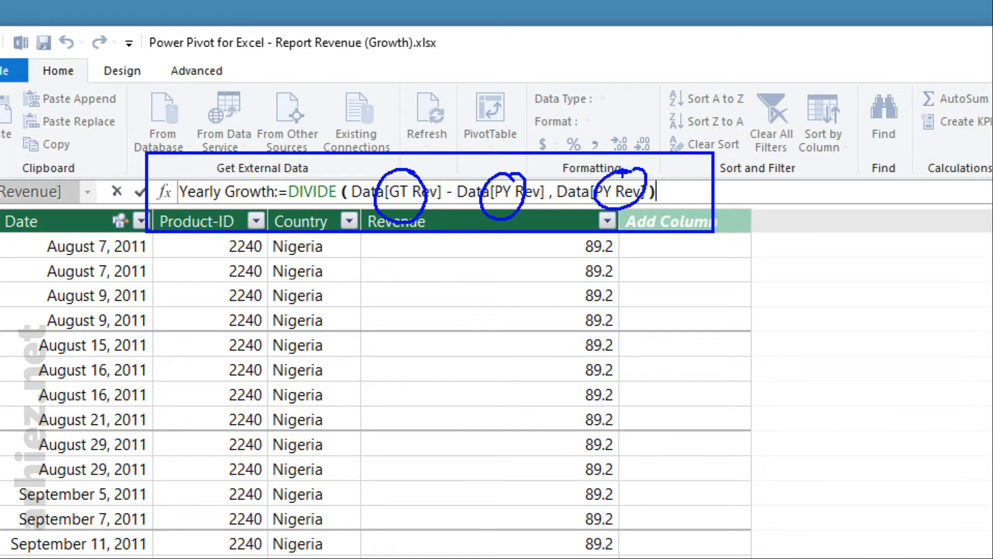
key(Escape)
Commit the Yearly Growth measure and format it as a percentage.
key(Return)
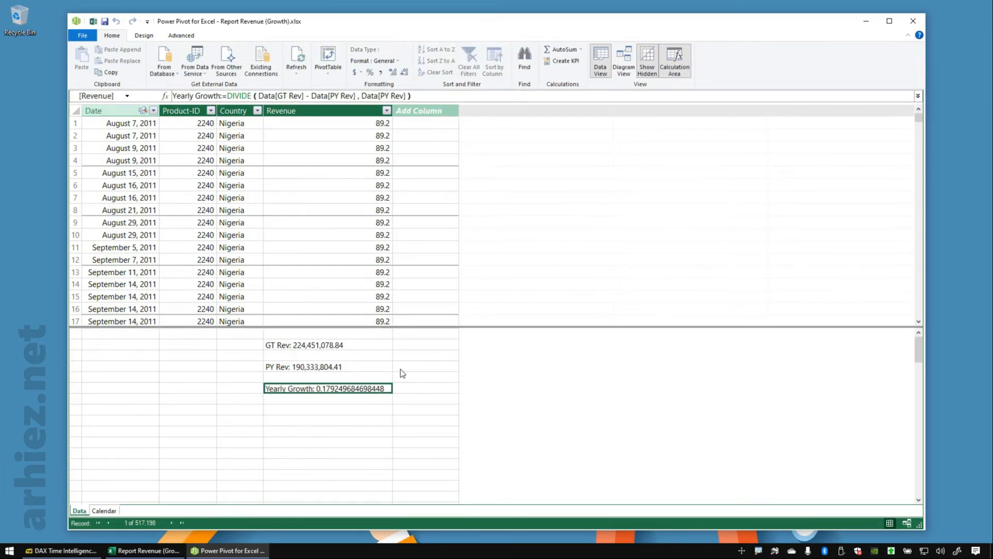
click(371, 71)
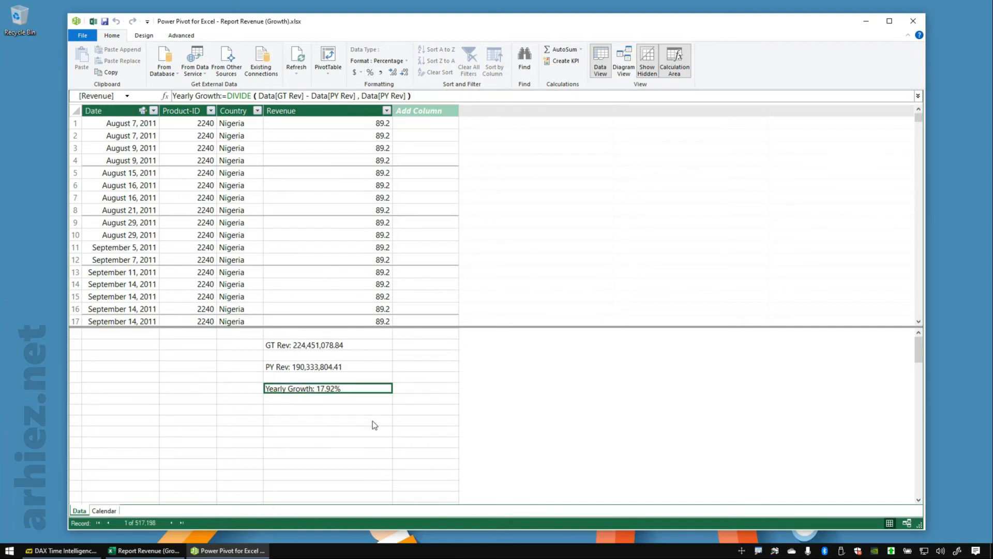
Switch to the Excel workbook and add the Yearly Growth measure to the PivotTable's values after PY Rev.
click(146, 551)
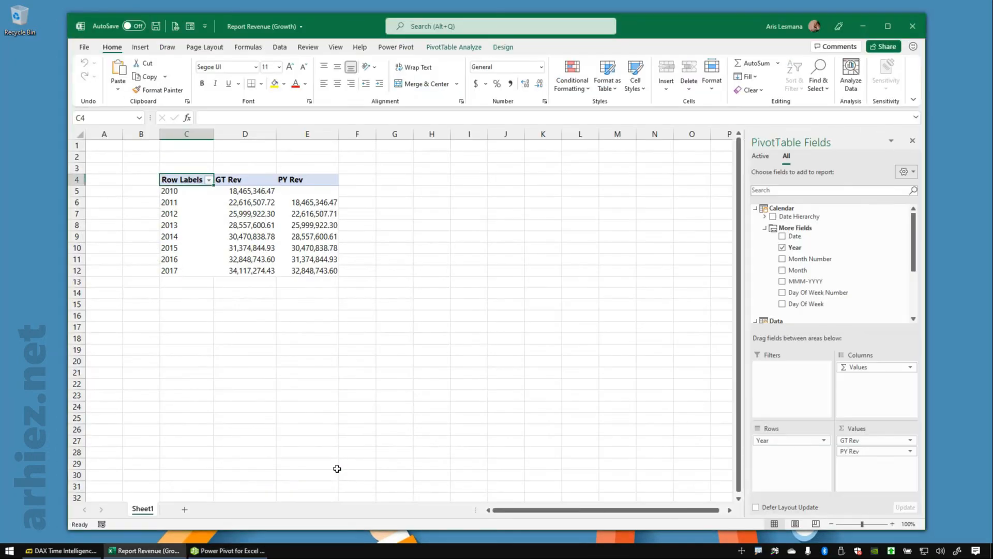
click(320, 226)
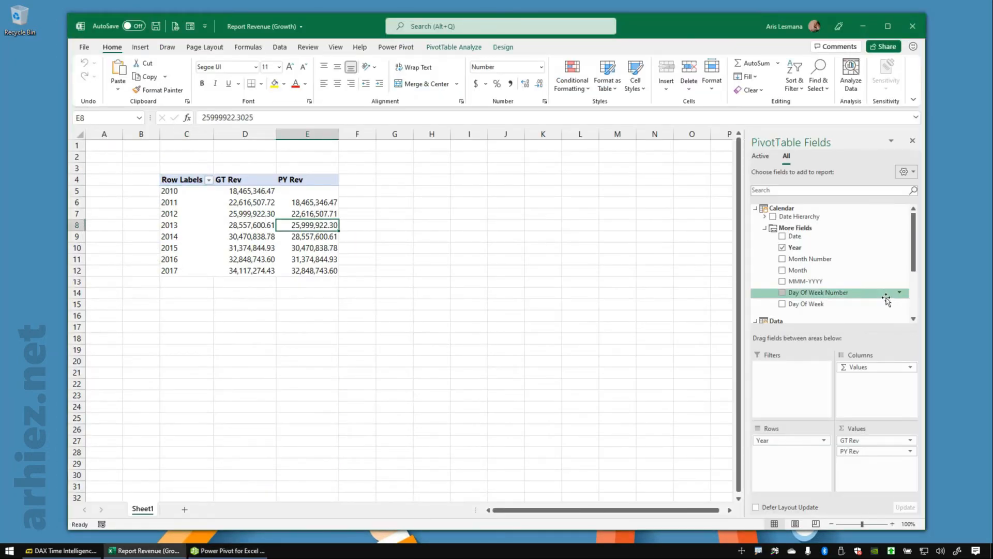
scroll(879, 306, down, 3)
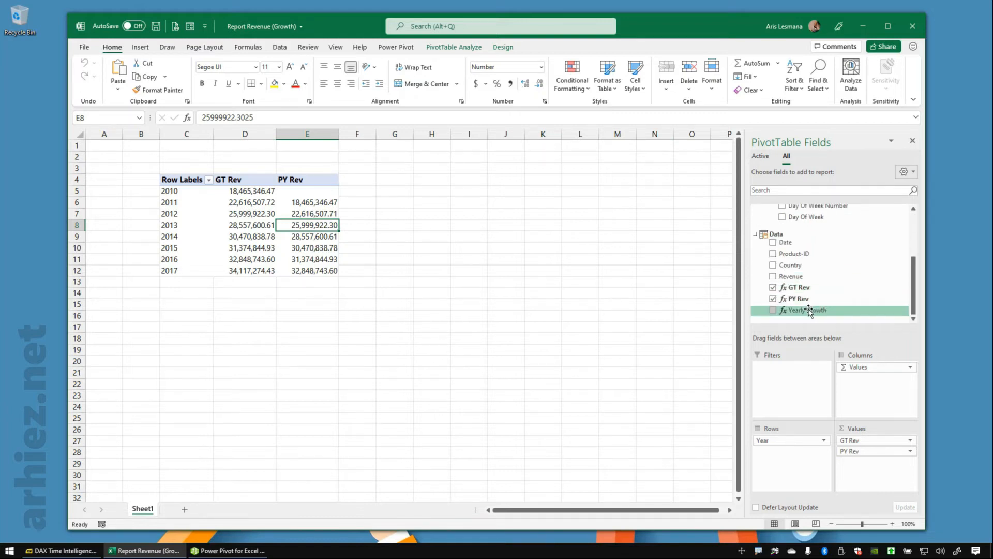
drag(808, 312, 851, 464)
drag(376, 135, 401, 137)
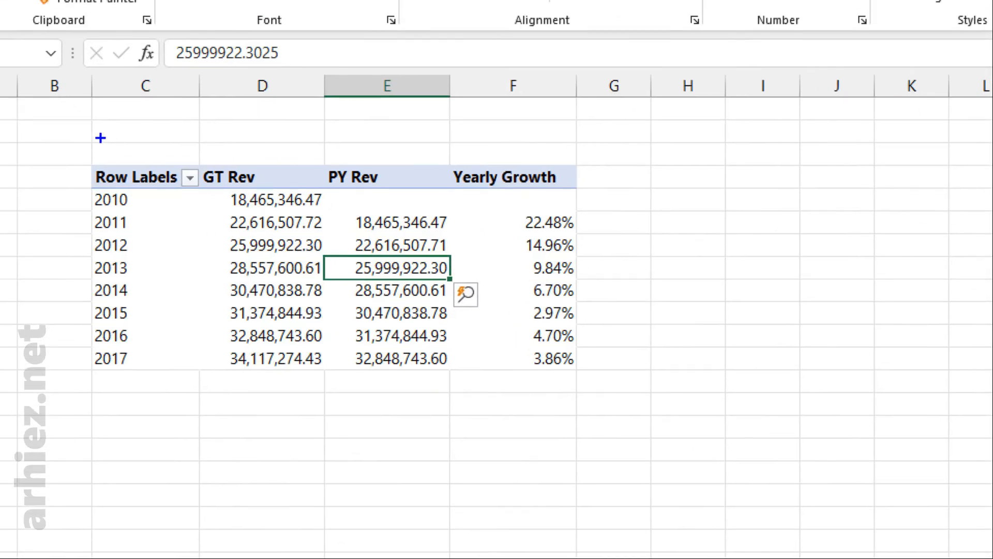
drag(41, 102, 422, 257)
drag(492, 317, 597, 388)
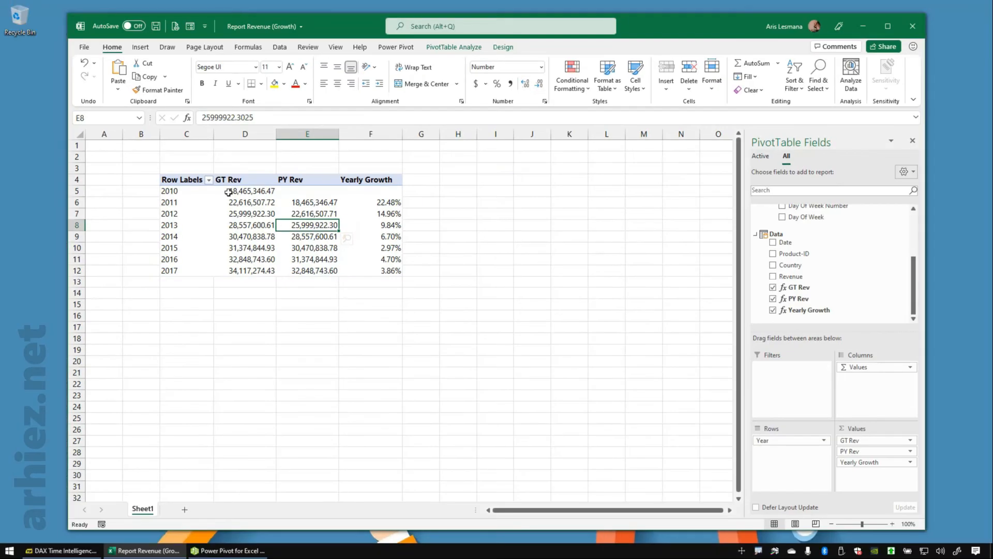
mouse_move(288, 256)
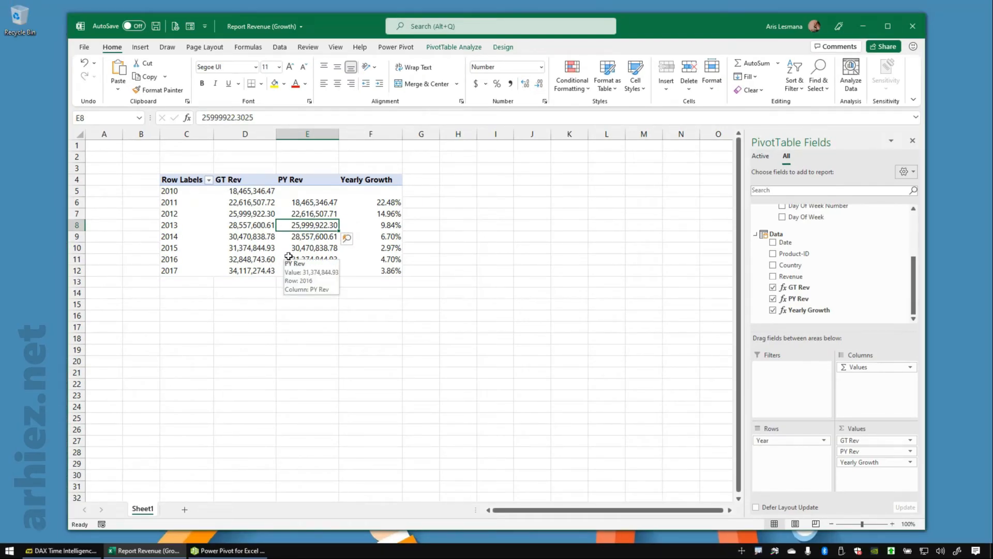
Switch to Power Pivot and create a PivotChart on the existing worksheet, located at Sheet1 cell E8.
click(235, 552)
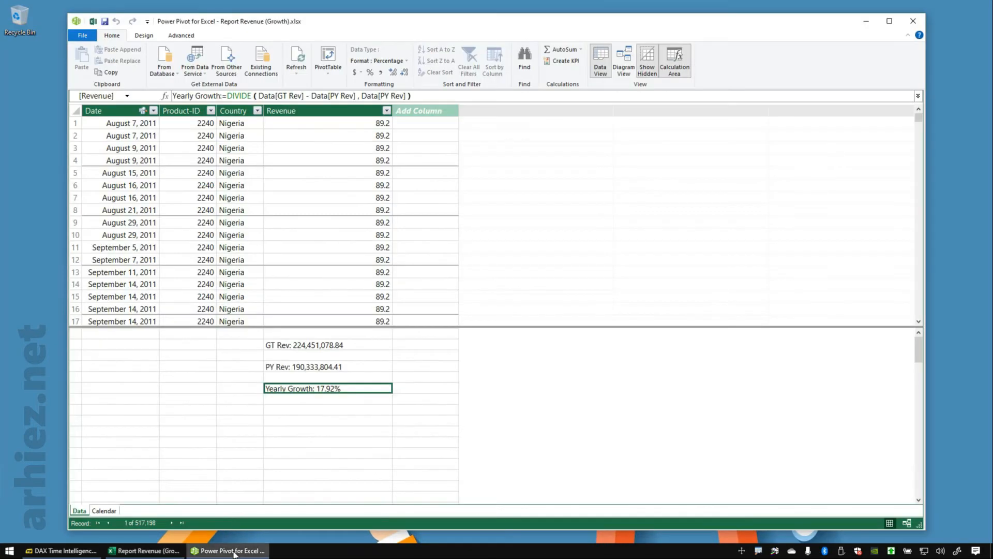
click(329, 73)
click(289, 97)
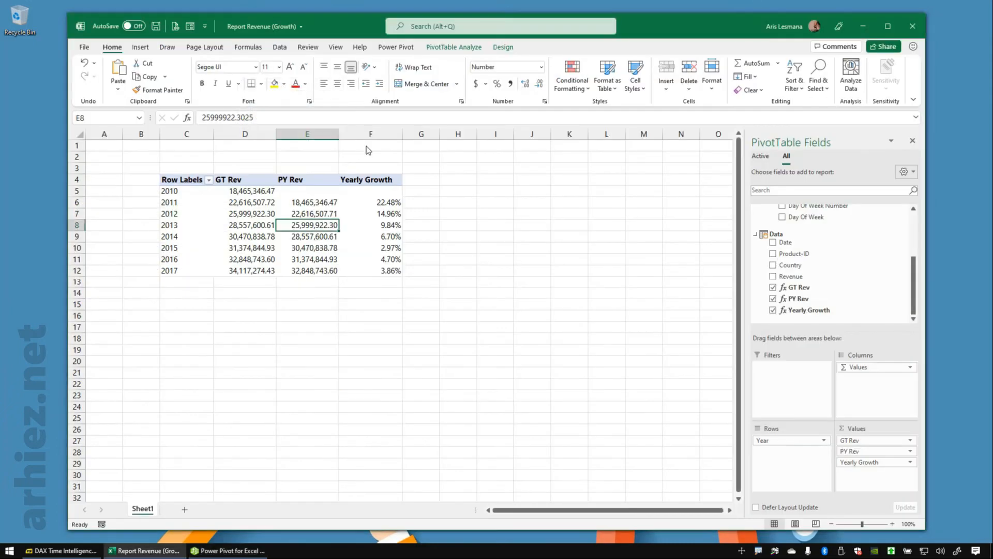
click(431, 272)
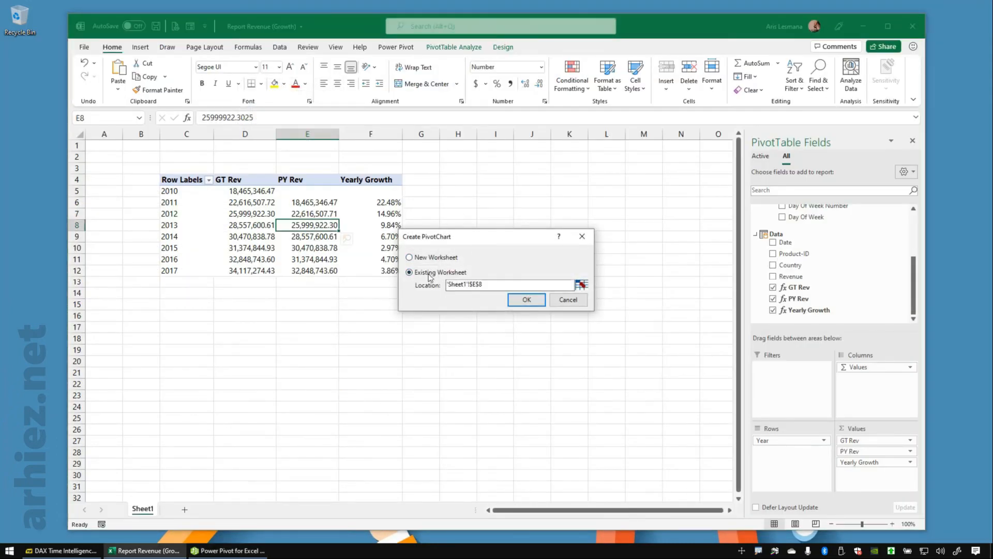
click(527, 301)
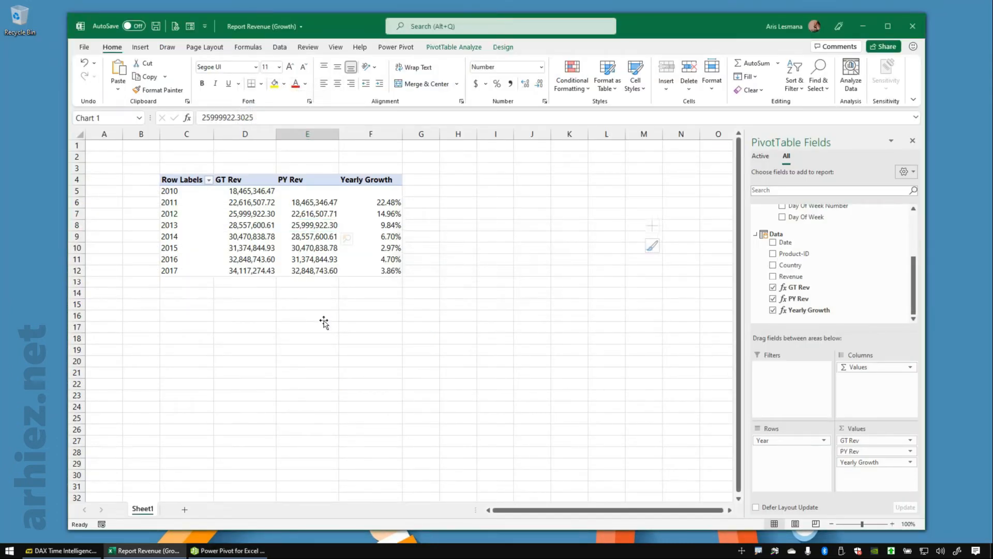
drag(537, 242, 534, 216)
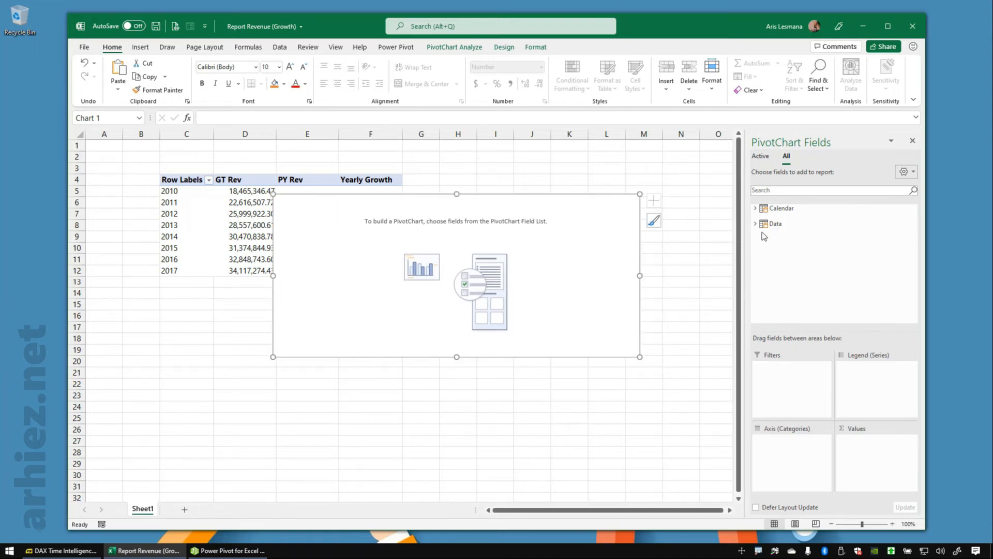
Set Calendar Year as the PivotChart's axis category and Yearly Growth as its value.
click(756, 208)
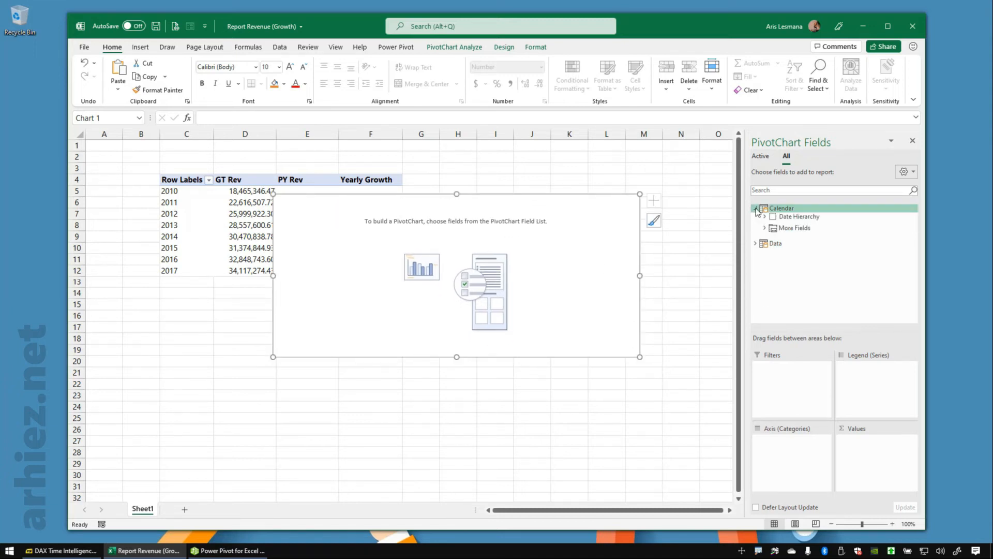
click(765, 229)
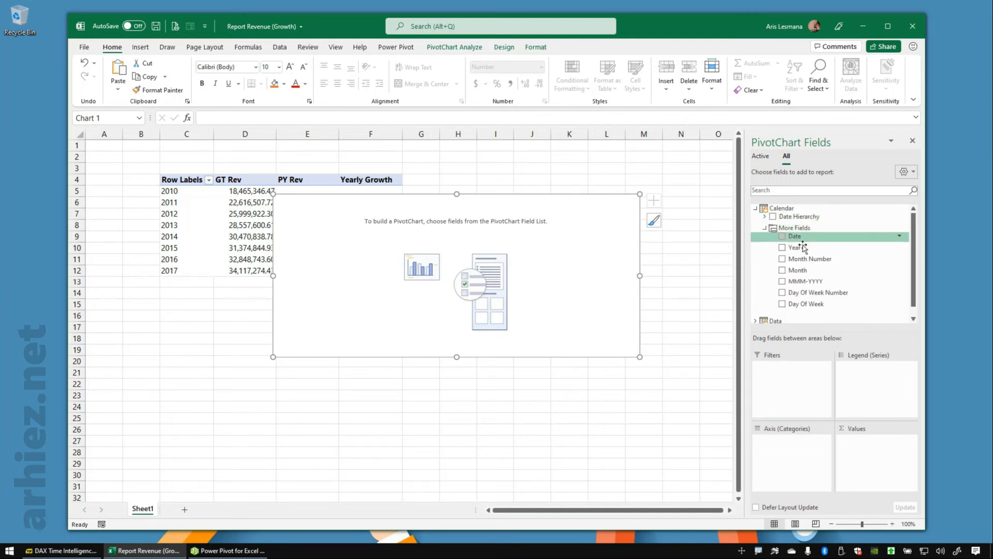
click(782, 242)
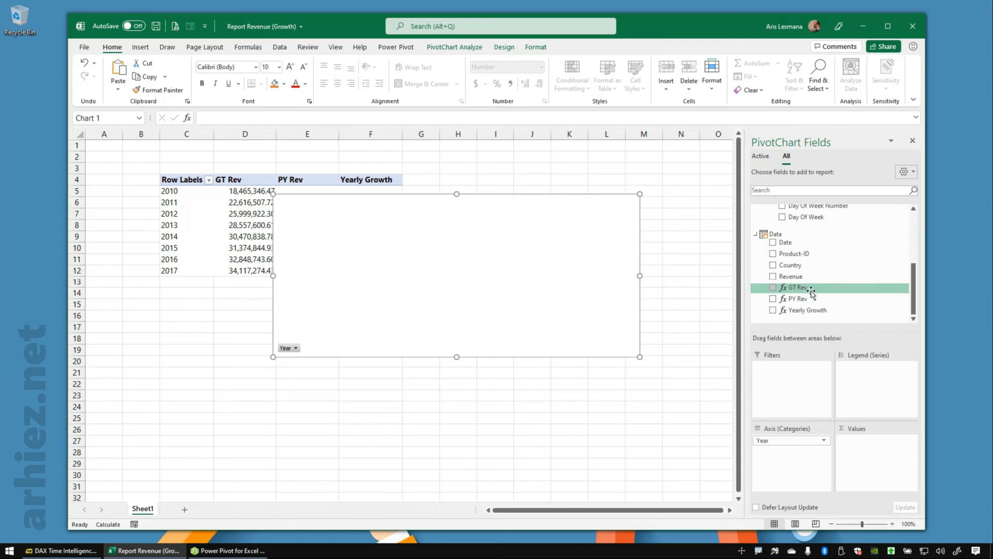
mouse_move(805, 311)
mouse_down()
mouse_move(860, 446)
mouse_move(869, 454)
mouse_move(871, 445)
mouse_up()
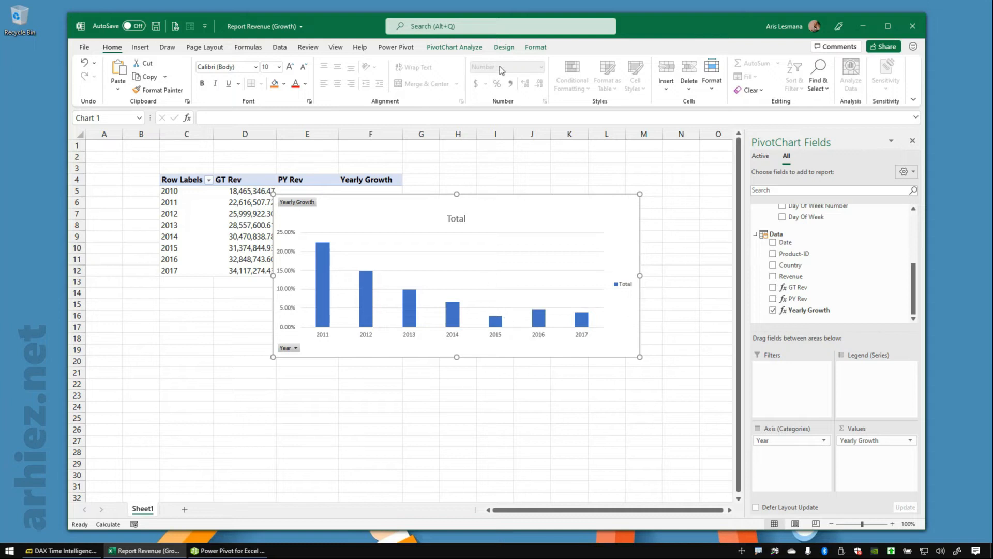
Change the PivotChart's type to Line with Markers.
click(505, 48)
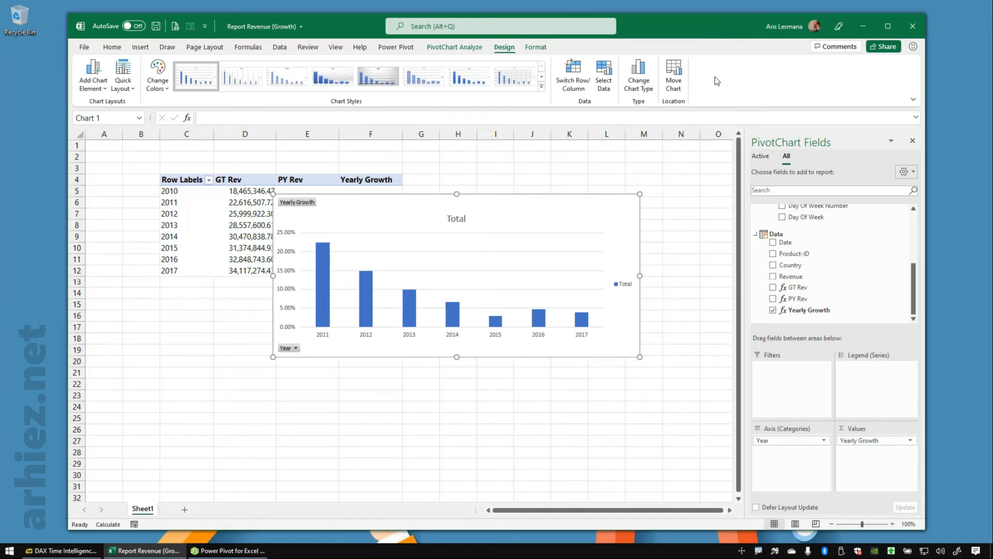
click(639, 81)
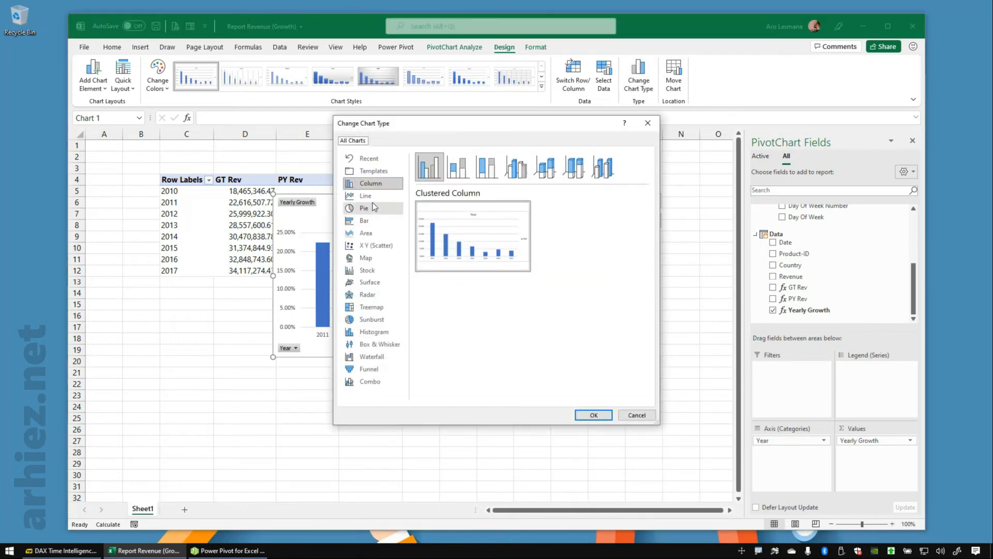
click(367, 197)
click(516, 166)
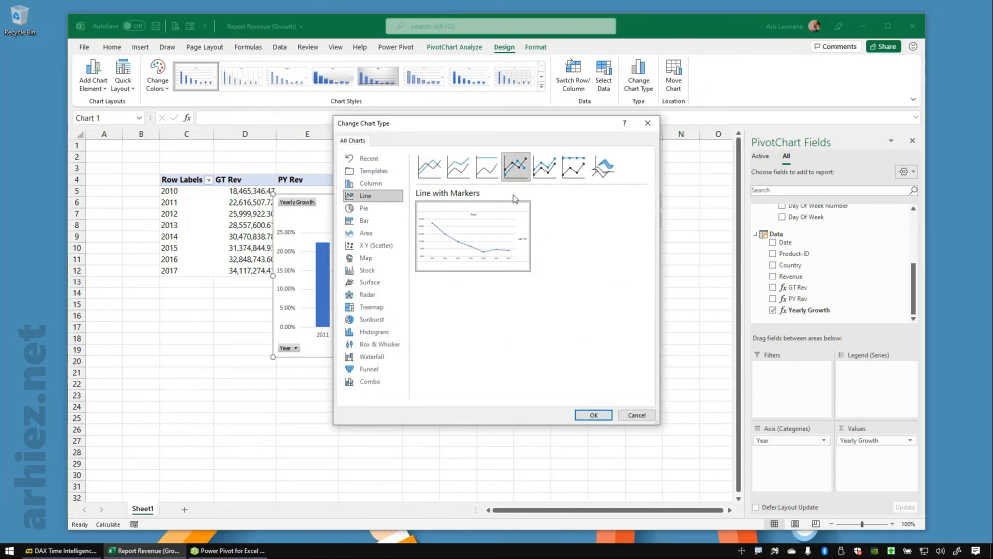
click(591, 415)
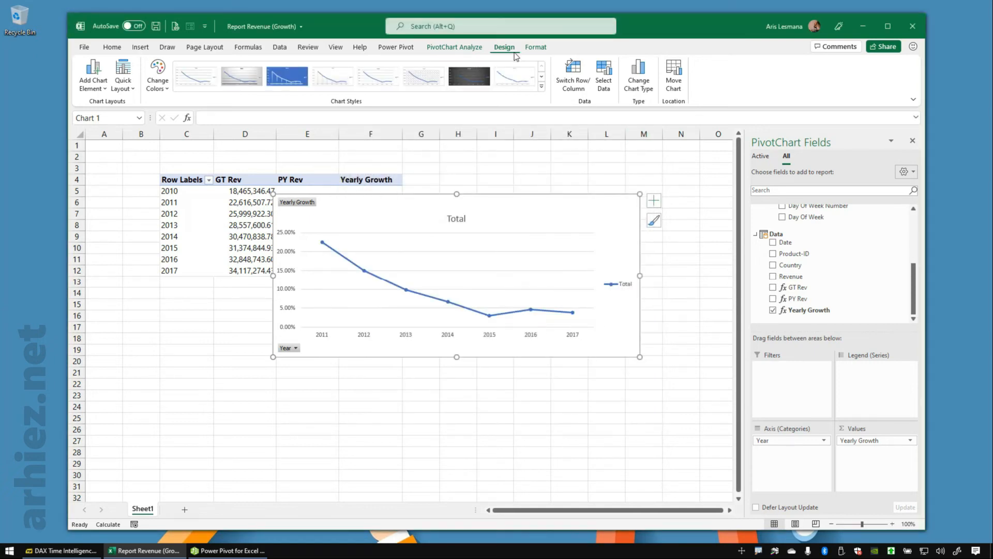
Hide all field buttons on the PivotChart.
click(455, 48)
click(652, 91)
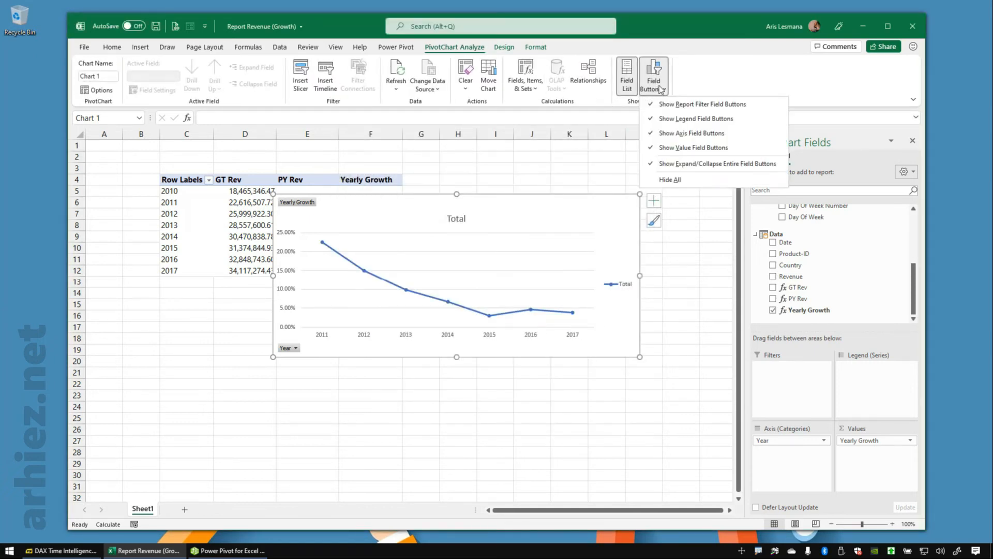
click(692, 185)
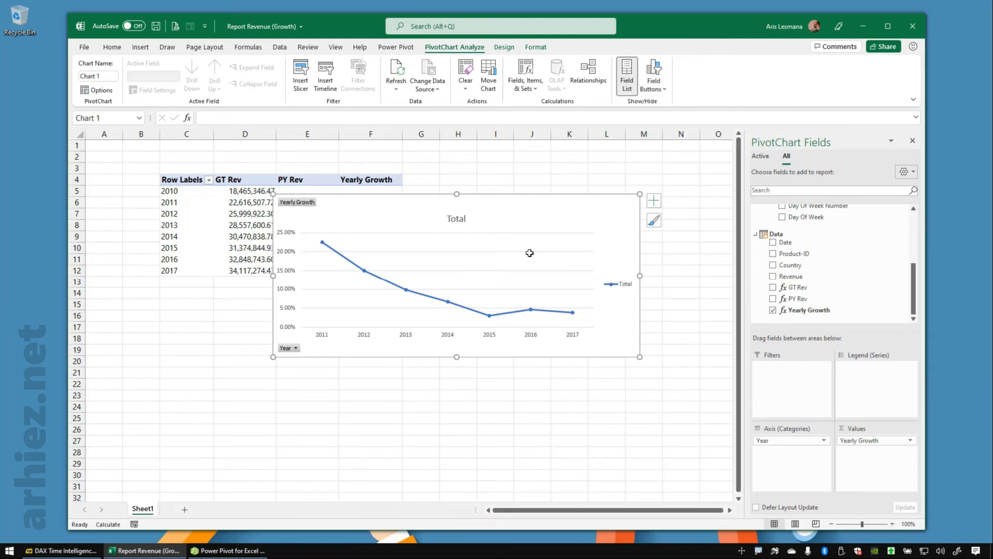
Change the PivotChart's title to Yearly Growth.
click(460, 206)
click(462, 205)
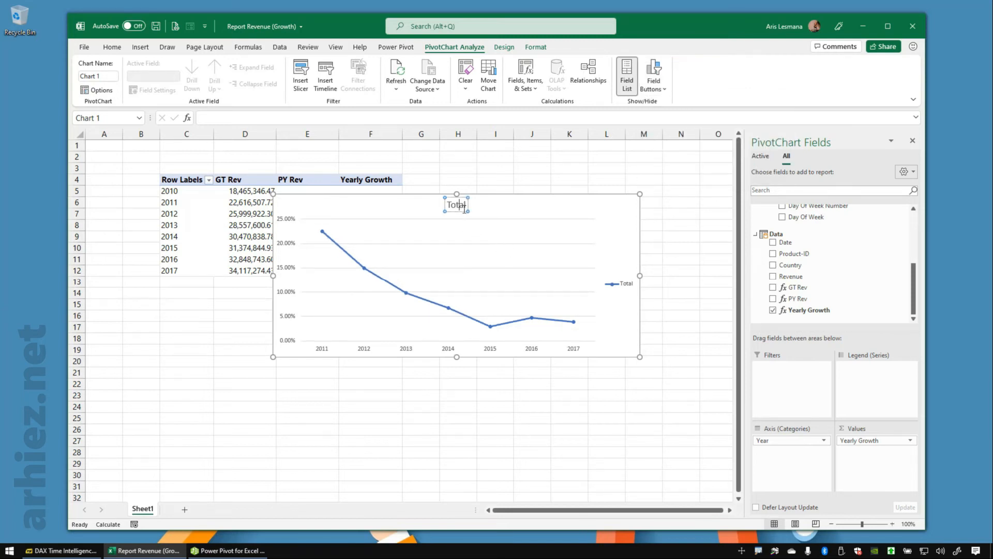
key(ctrl+a)
text(Yearly)
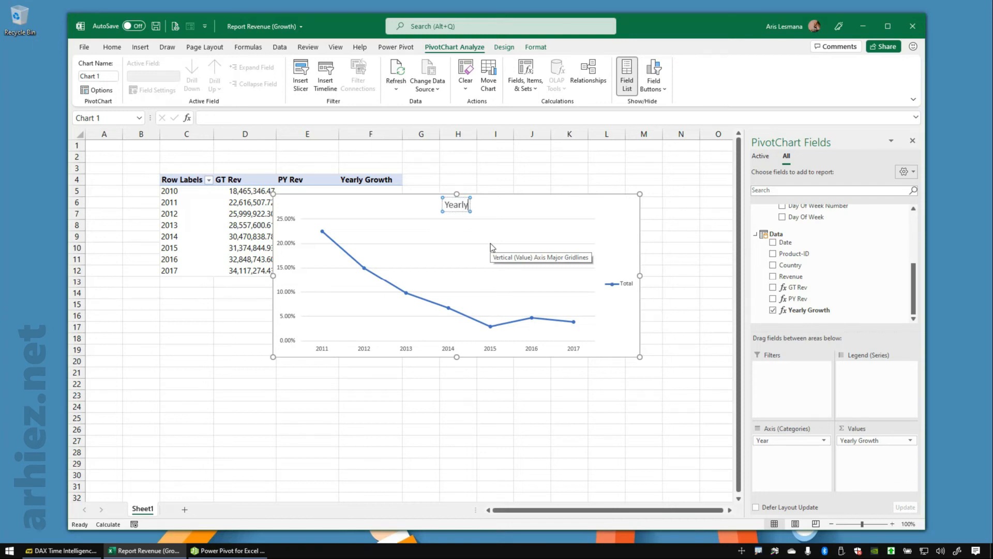
text( Growth)
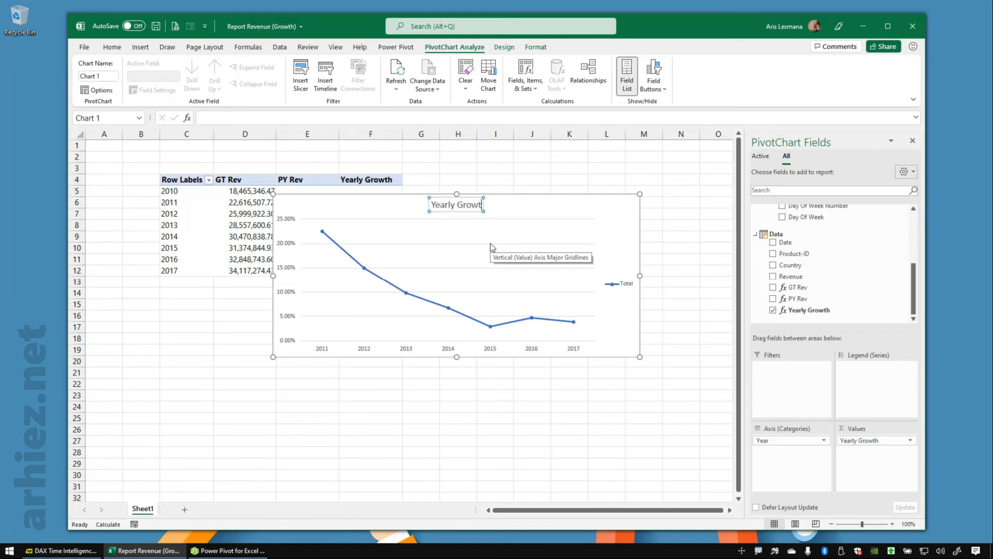
click(497, 406)
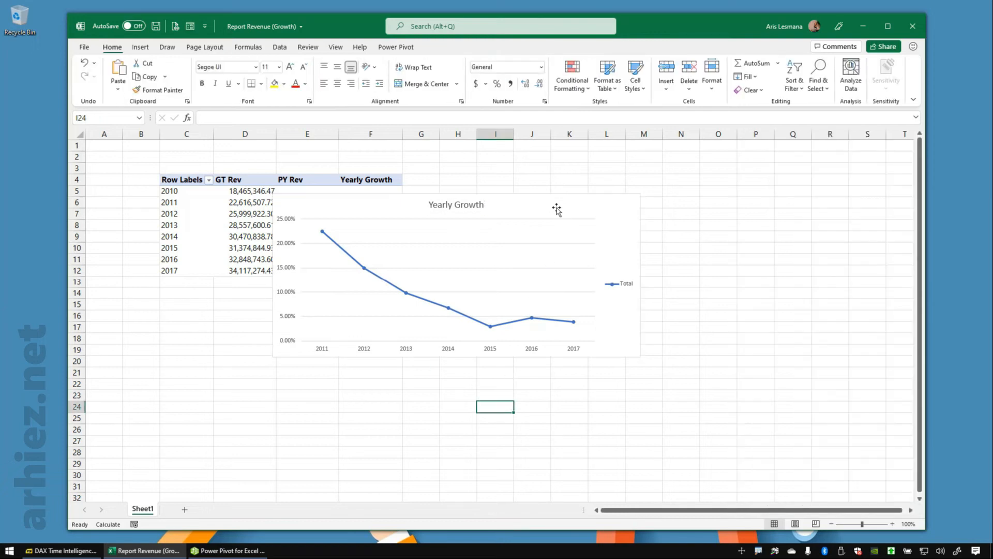
Move the PivotChart beside the PivotTable, starting around column G, and close the chart's field list.
click(555, 208)
drag(555, 209, 703, 189)
click(789, 265)
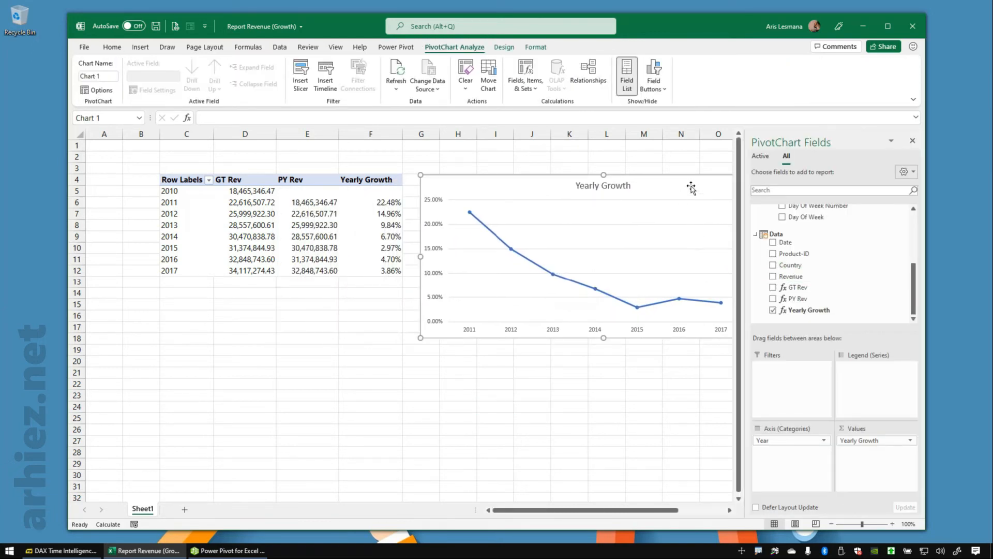
click(912, 140)
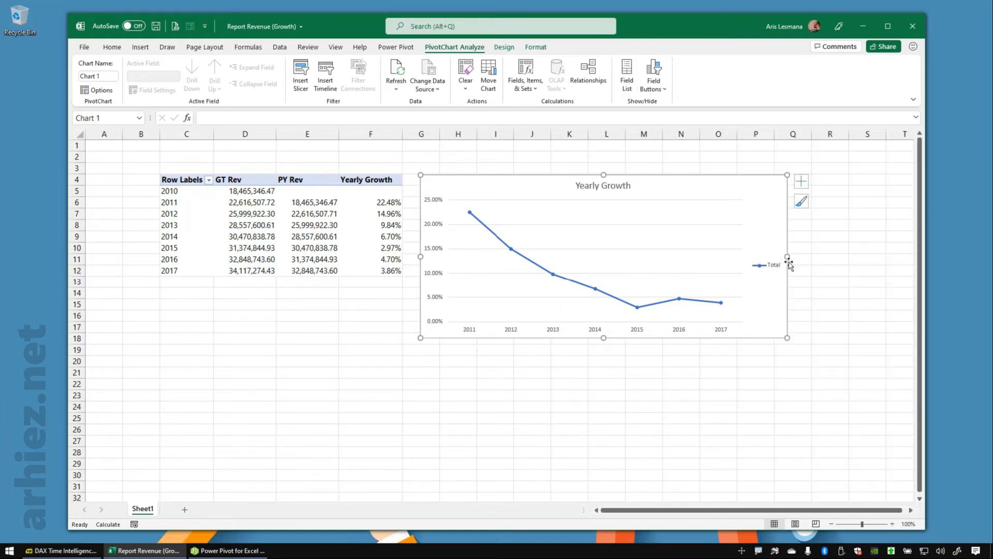
Replace the PivotChart's legend with data labels and resize the chart's width to end at column P.
drag(787, 256, 663, 258)
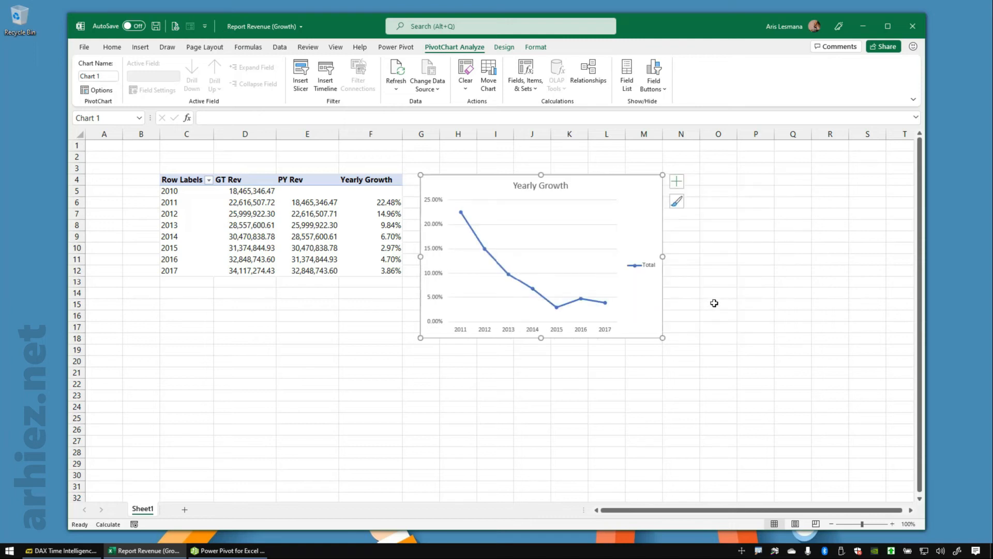
click(676, 181)
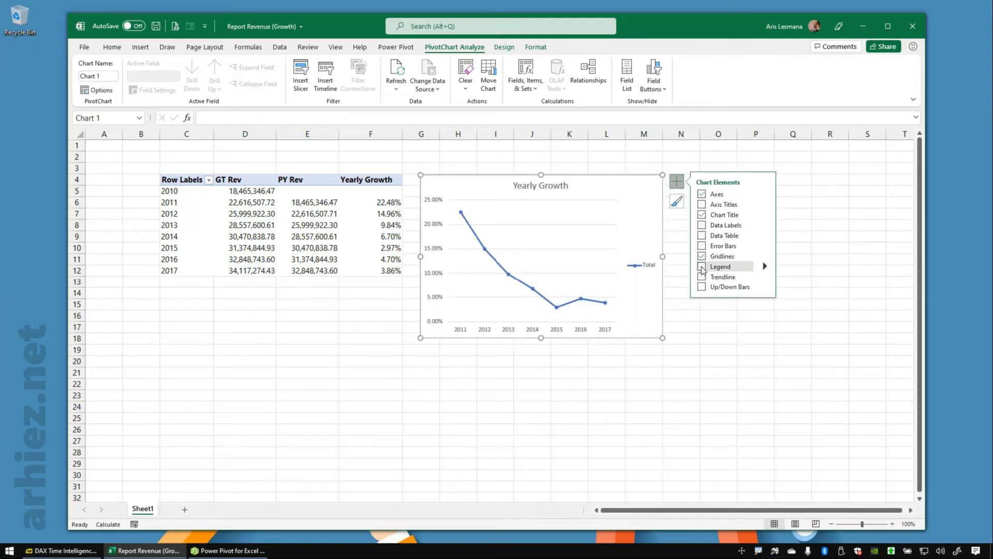
click(702, 225)
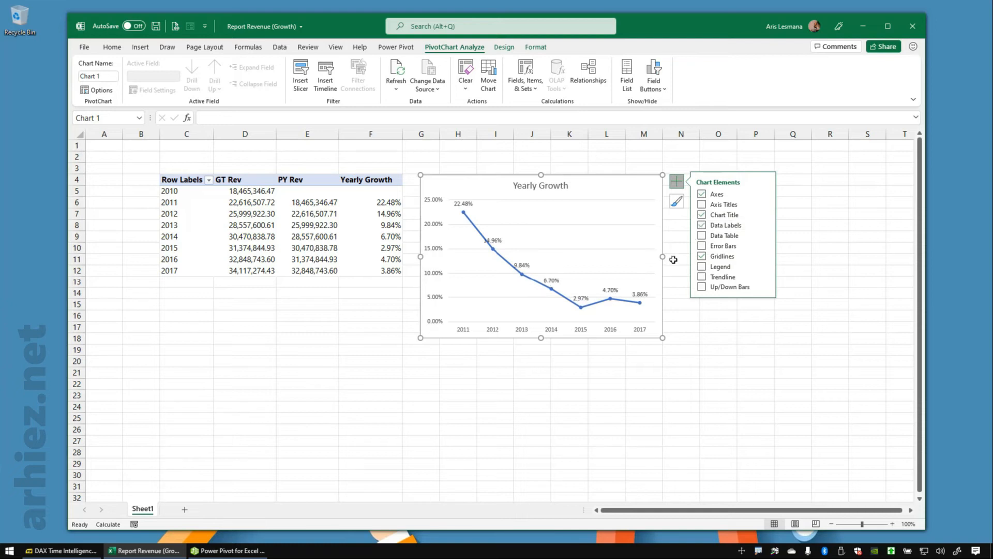
drag(662, 256, 774, 255)
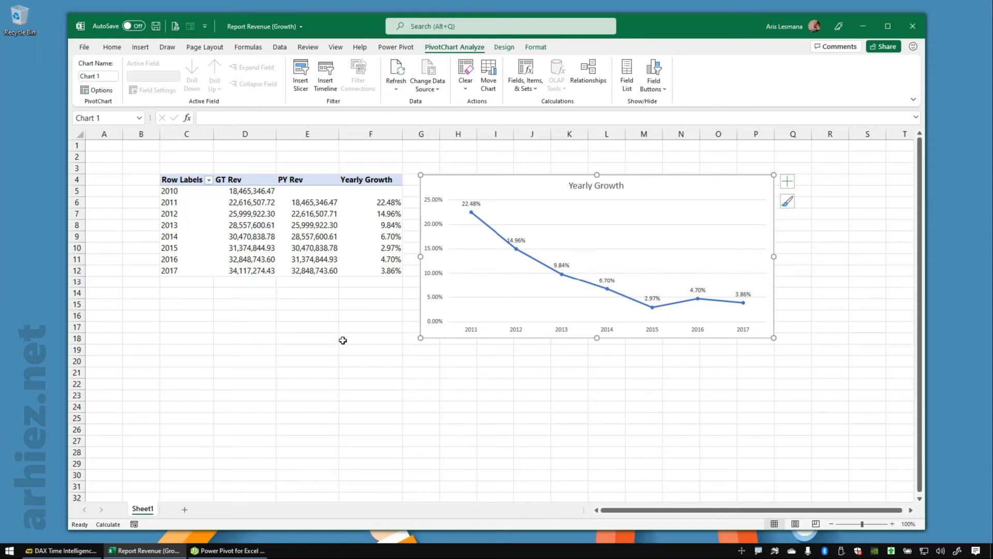
Examine the fields and measures of the Data table in the PivotTable's field list, then close the list.
click(314, 243)
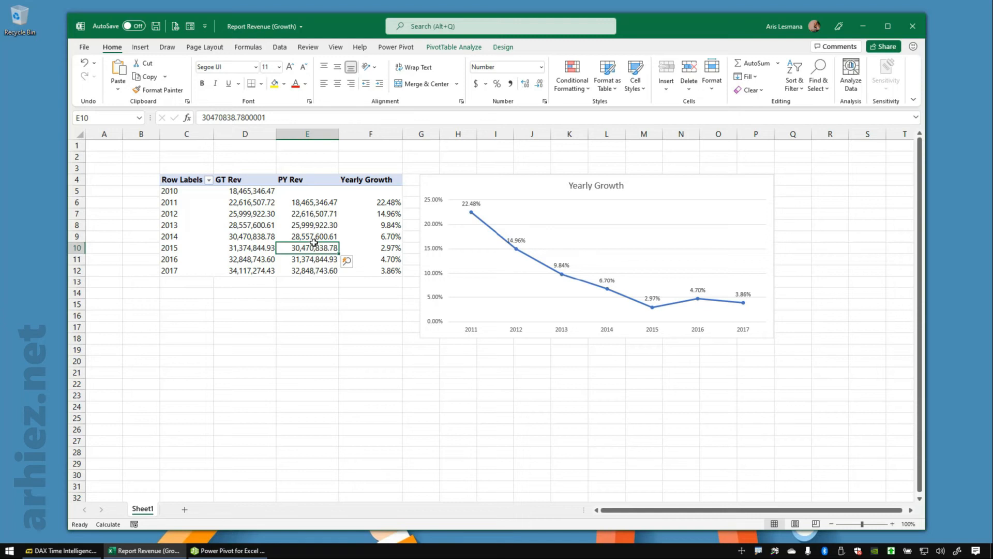
click(454, 47)
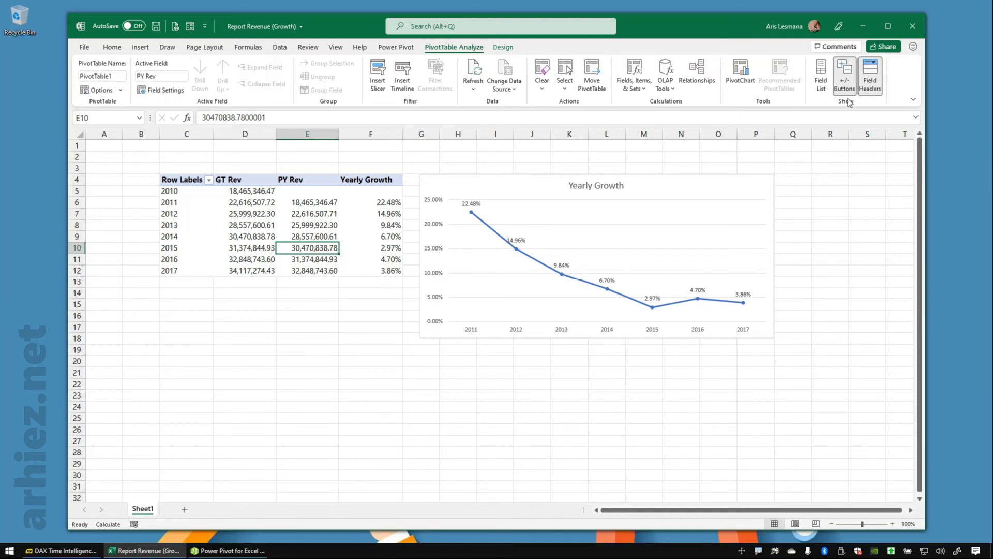
click(821, 75)
click(755, 227)
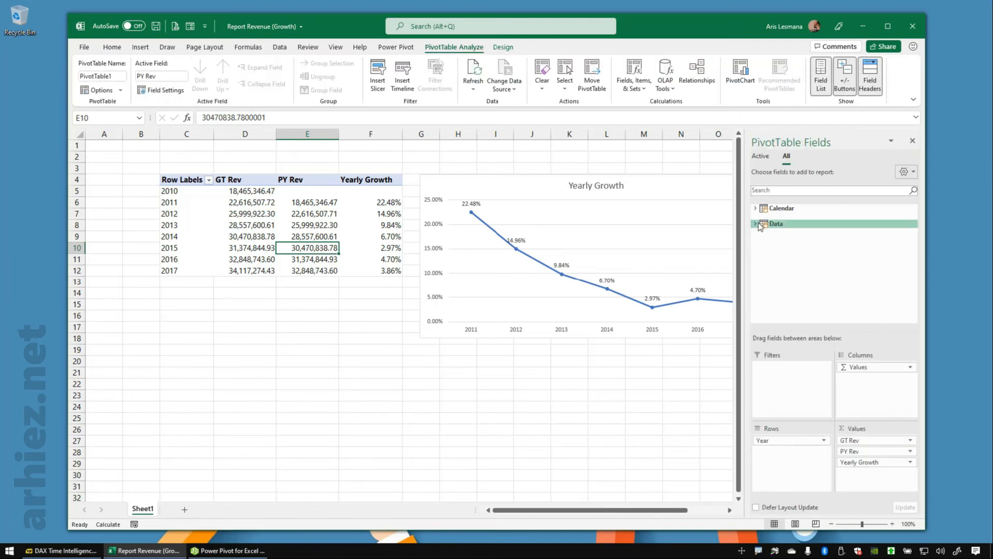
click(756, 225)
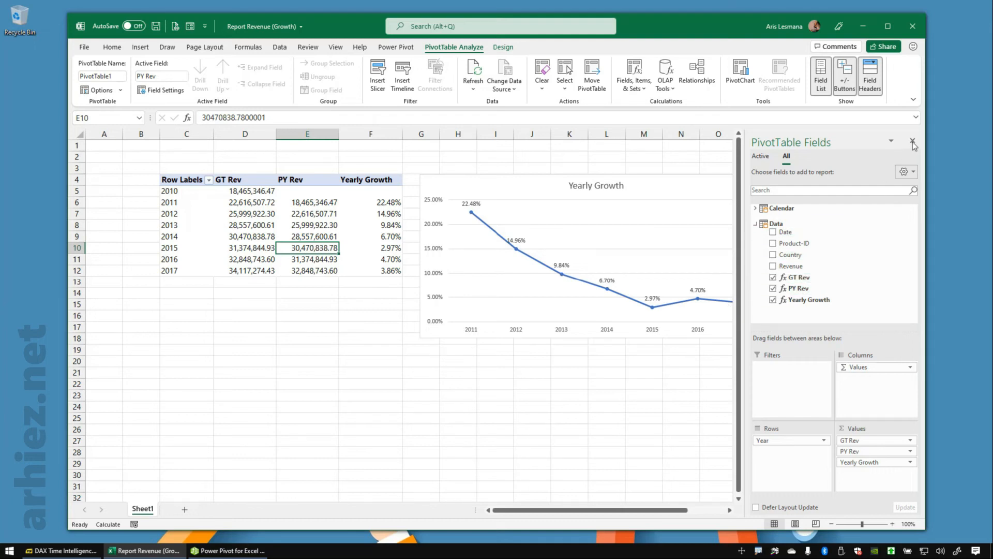
click(821, 77)
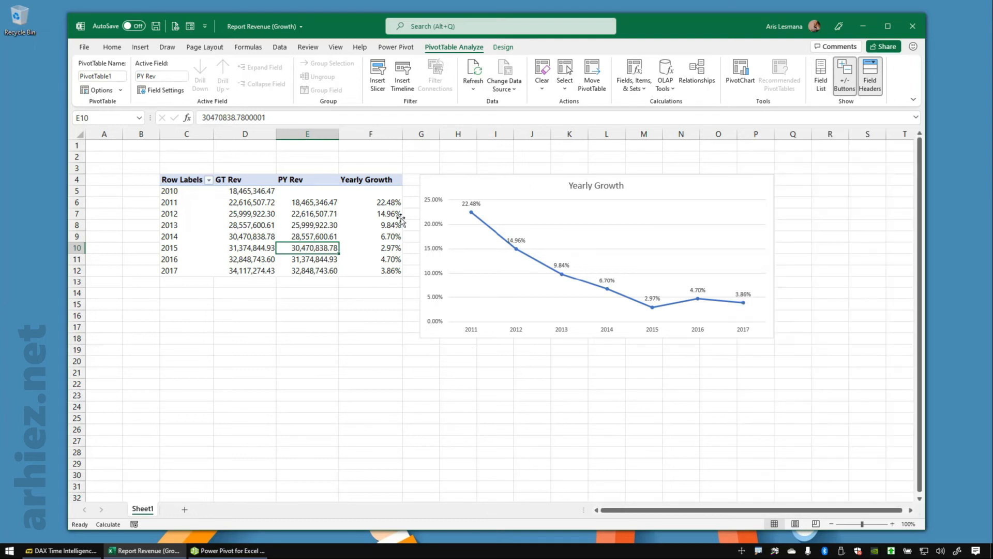
Insert a slicer for the Data table's Country field and place it below the PivotTable, starting at row 14 in column C.
click(315, 216)
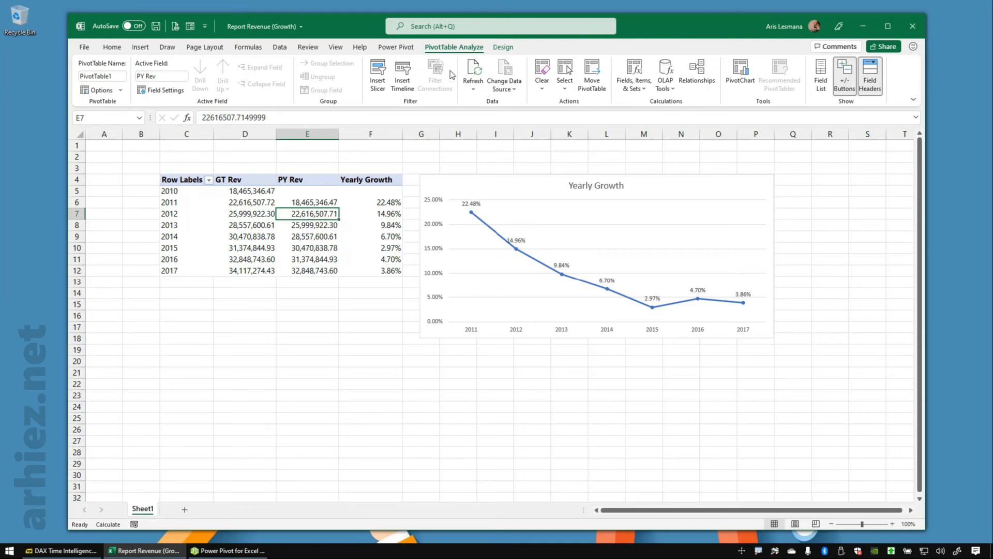
click(379, 86)
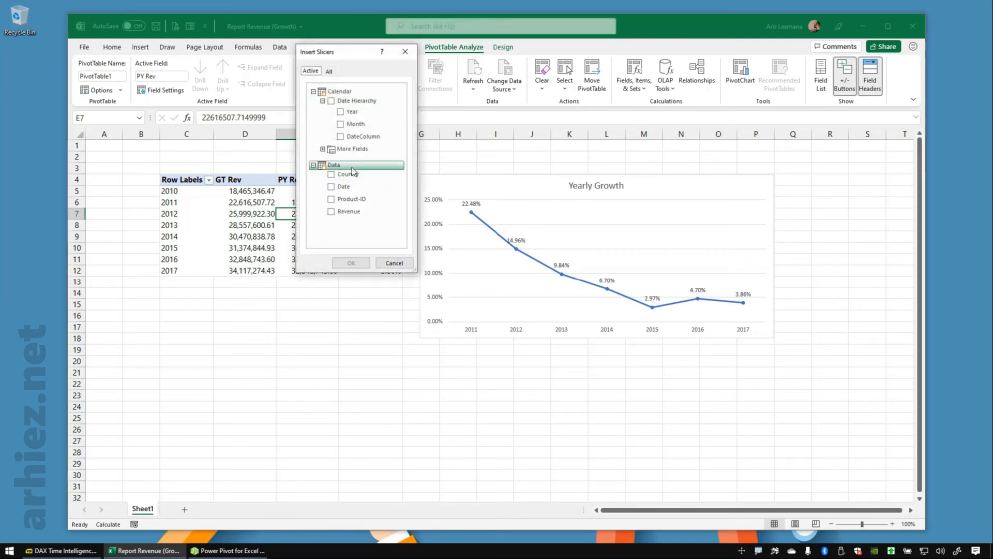
click(331, 174)
click(349, 262)
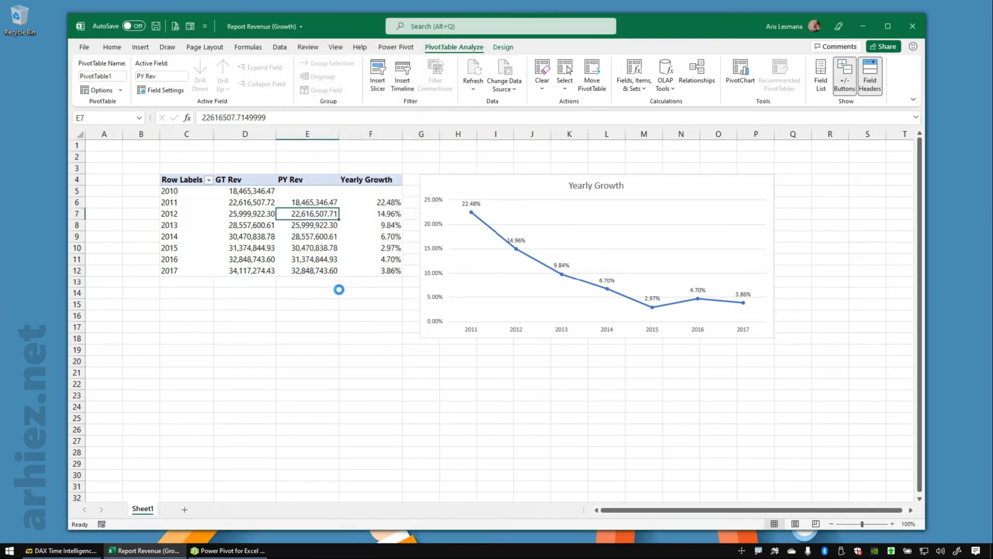
drag(486, 260, 188, 293)
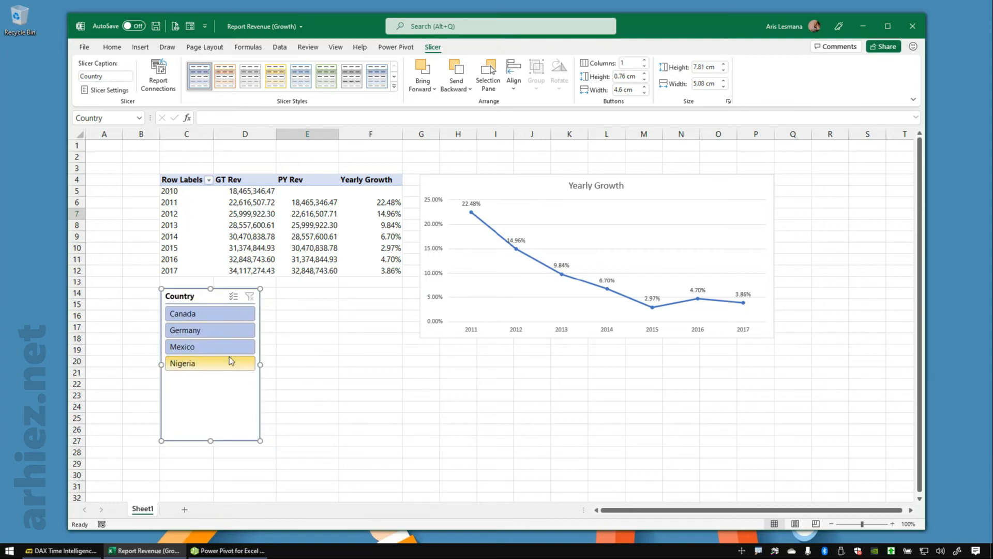
Arrange the Country slicer in 2 columns and resize it to 12.3 cm wide and 3.41 cm high.
drag(262, 364, 401, 345)
drag(292, 369, 296, 340)
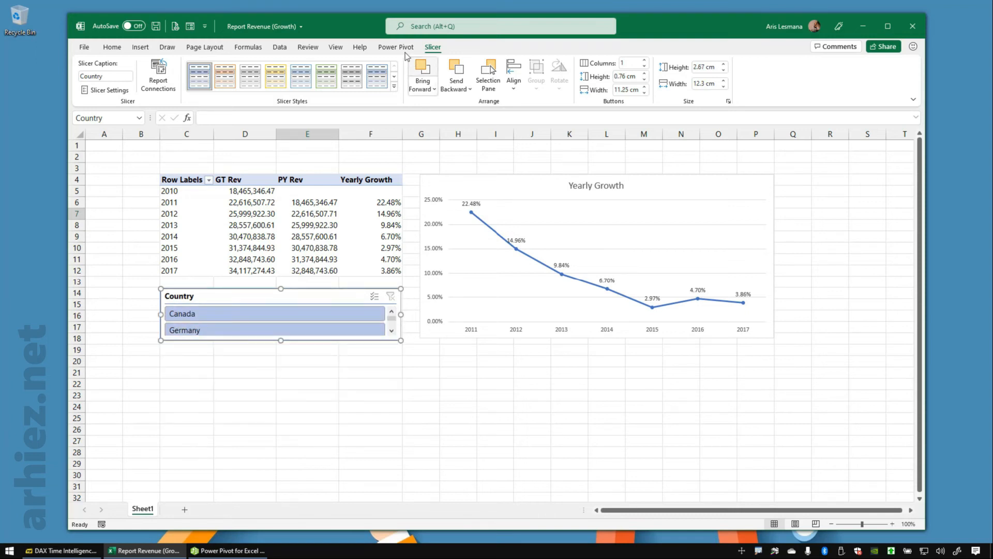
click(645, 60)
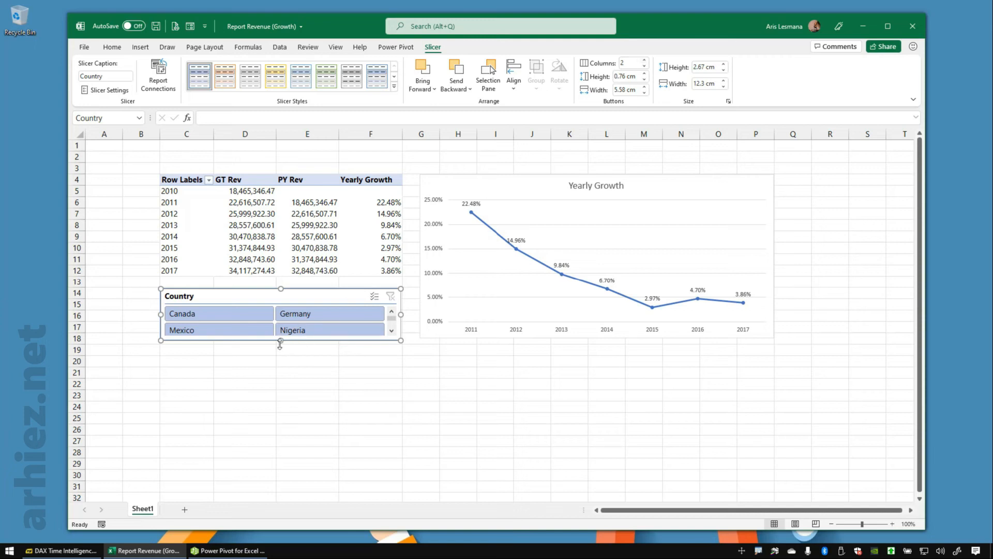
drag(279, 343, 280, 355)
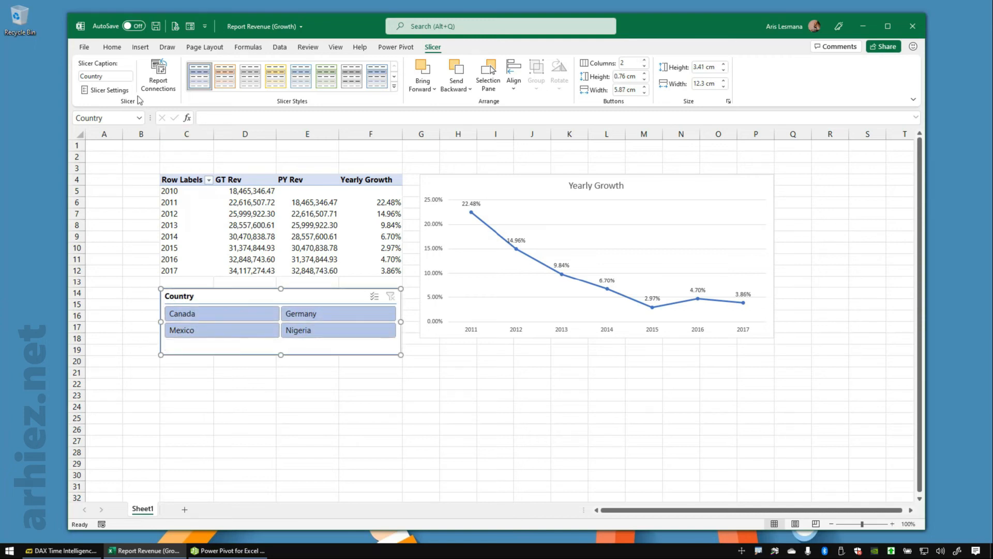
Connect the Country slicer to Chart 1 as well as PivotTable1.
click(158, 68)
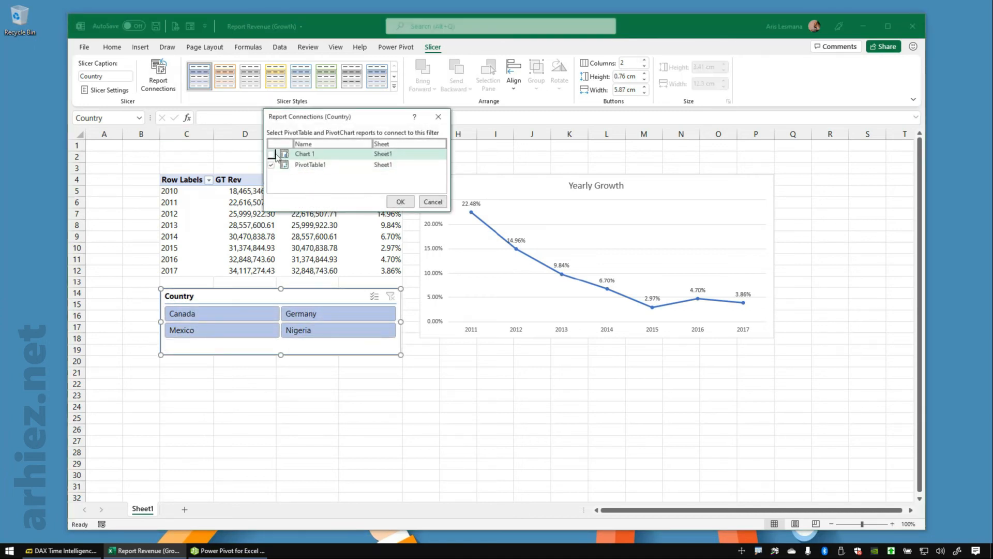
click(401, 202)
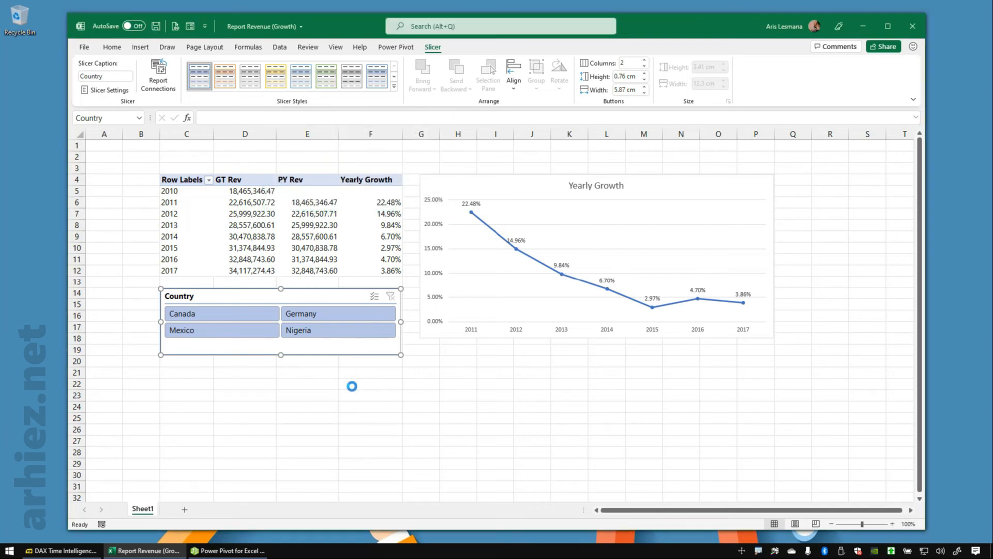
click(362, 401)
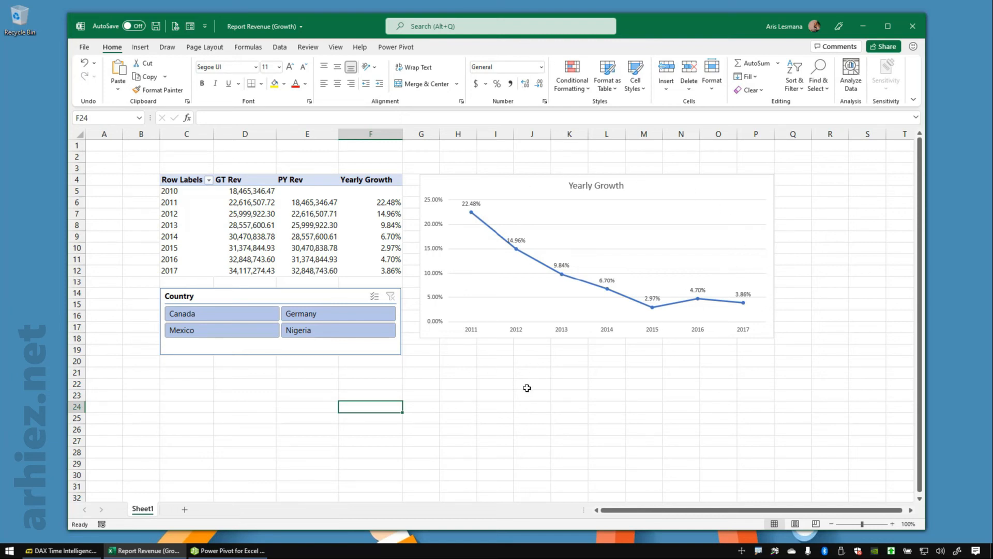
Extend the PivotChart's height downward so its lower edge aligns with the Country slicer's, at row 19.
click(698, 187)
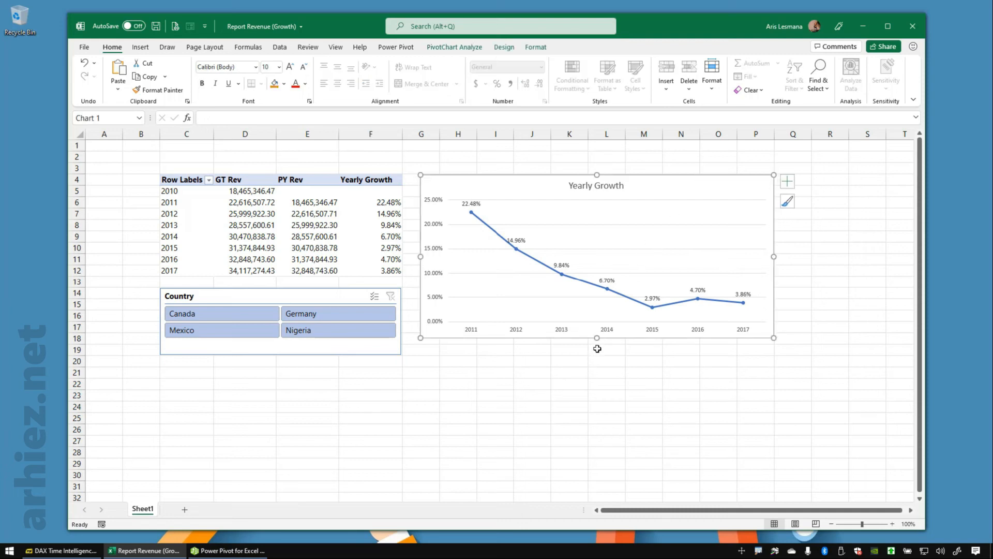
drag(597, 339, 597, 354)
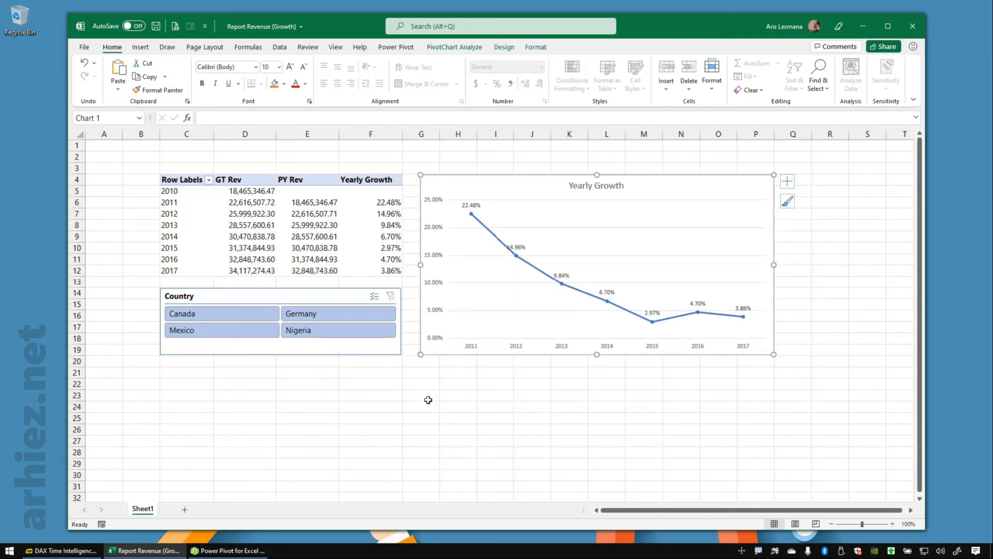
click(333, 388)
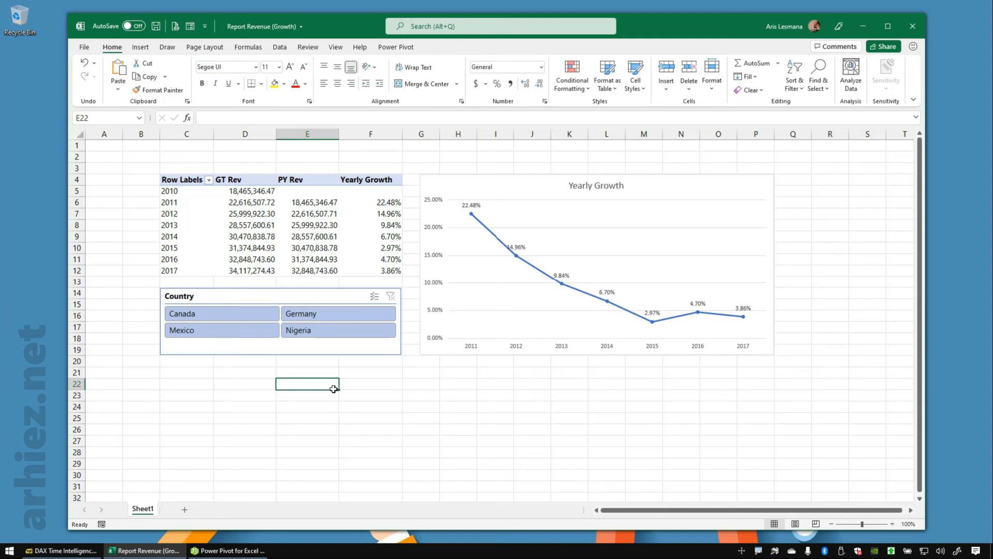
Filter the report through the Country slicer by Canada, Germany, Nigeria and Mexico in turn, leaving only Canada selected.
click(248, 314)
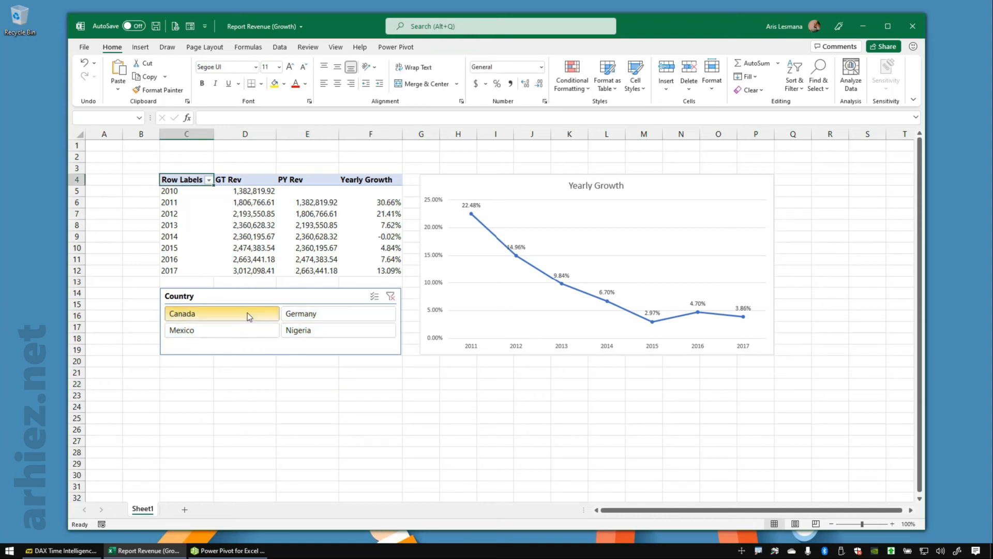
click(323, 315)
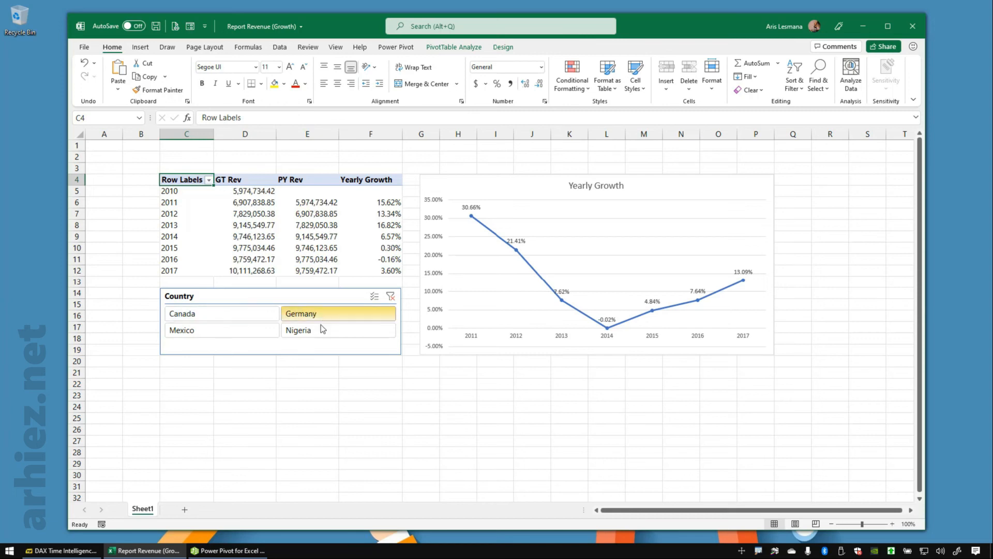
click(321, 331)
click(252, 331)
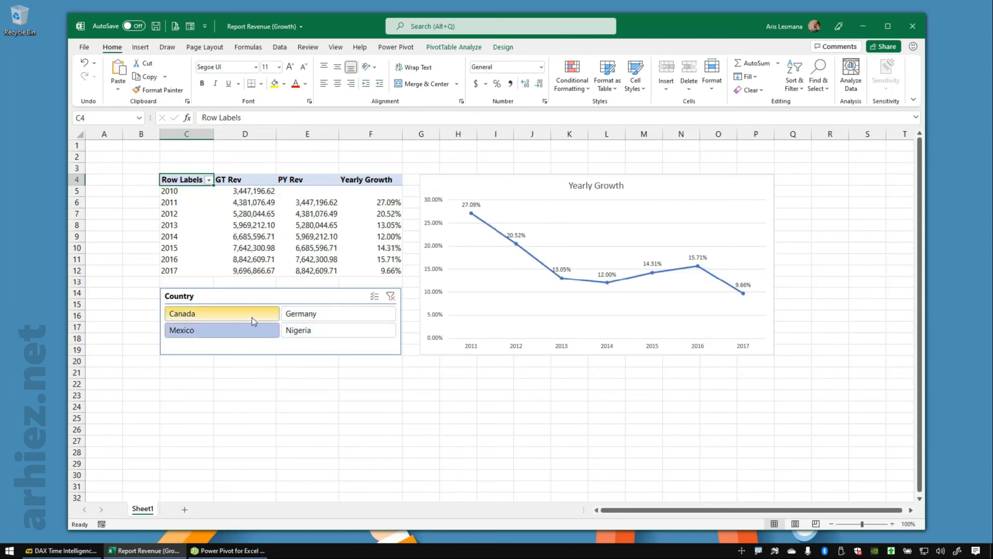
click(278, 389)
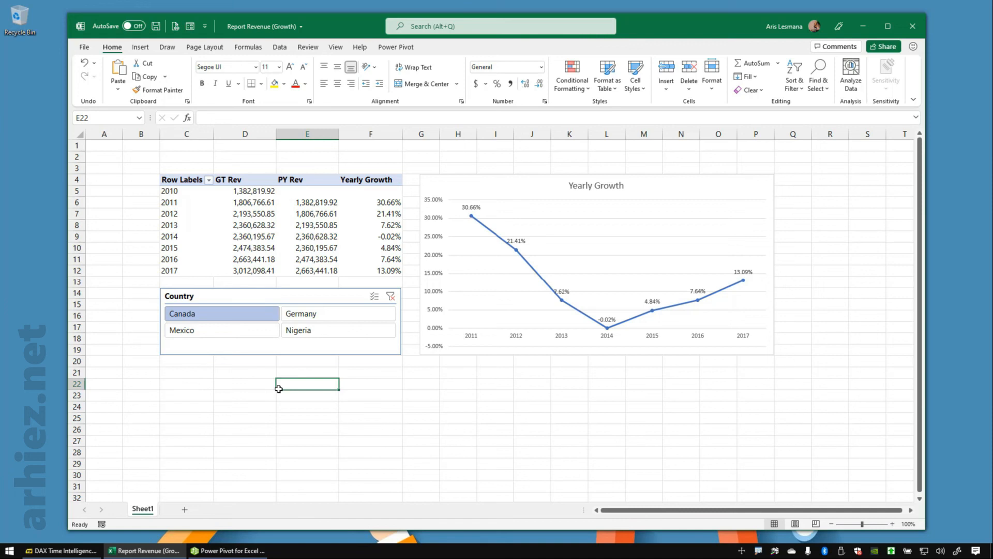
Review the CALCULATE filter functions and the growth formula in DAX Time Intelligence.pdf, then return to the Excel report.
click(61, 550)
drag(117, 384, 238, 443)
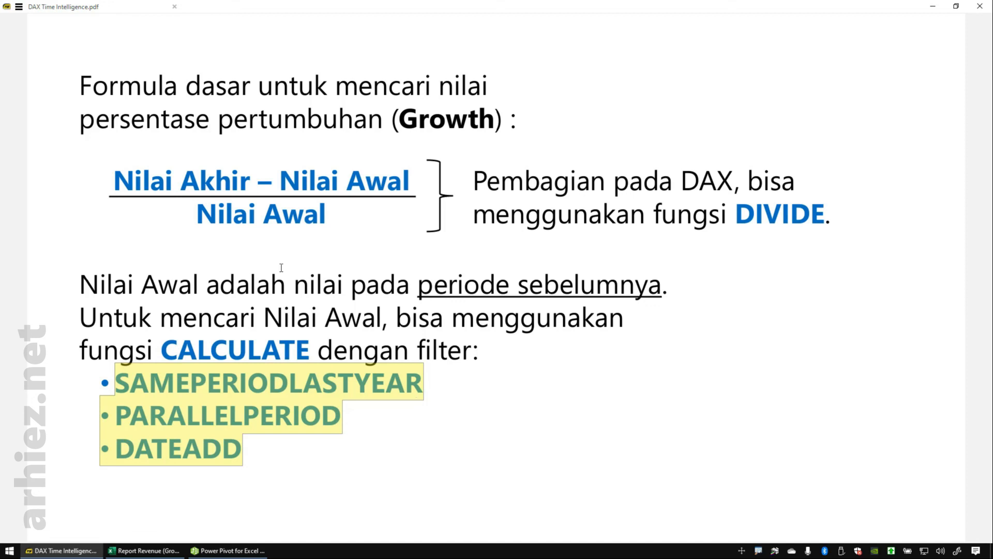
drag(116, 183, 333, 207)
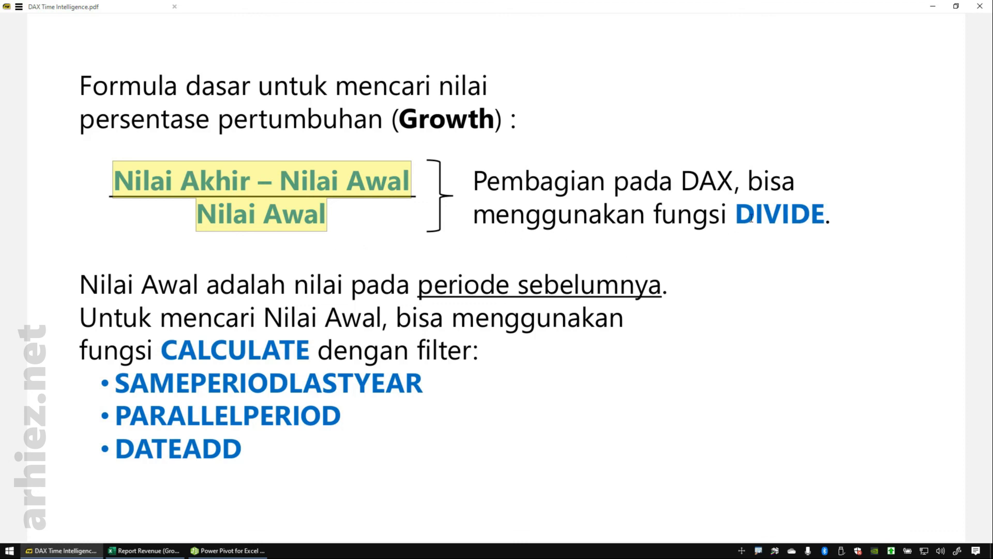
click(934, 7)
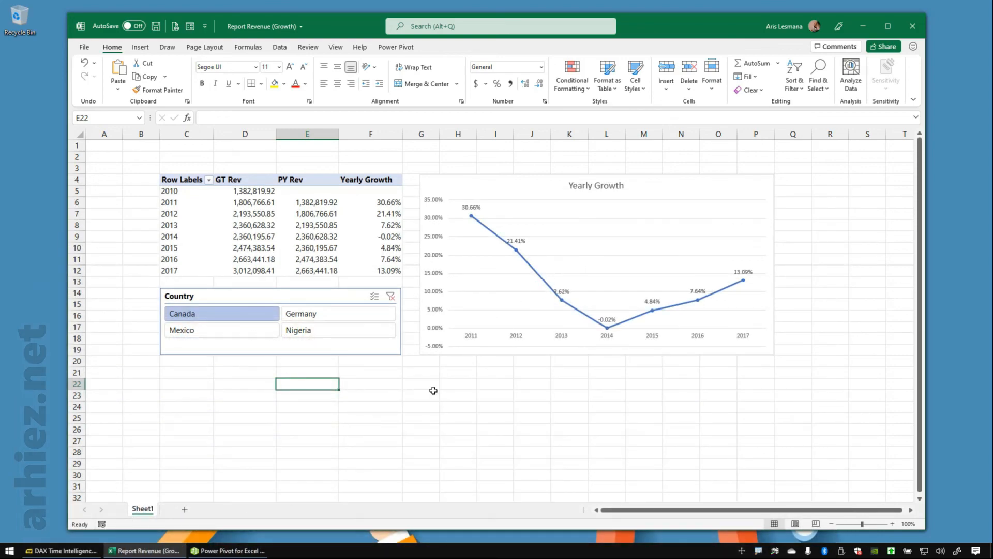